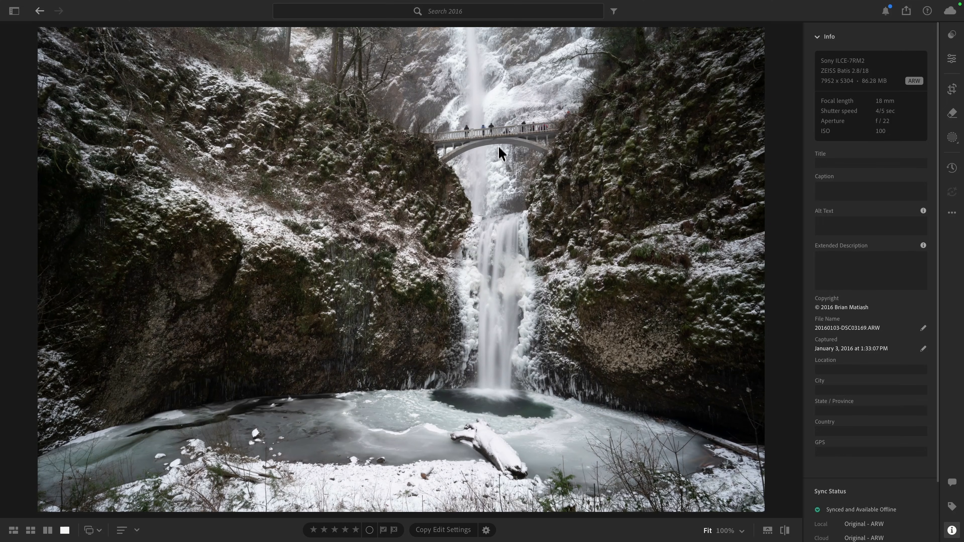
# - Inspect the people and the bridge in front of the upper waterfall at 100% zoom
pyautogui.click(485, 134)
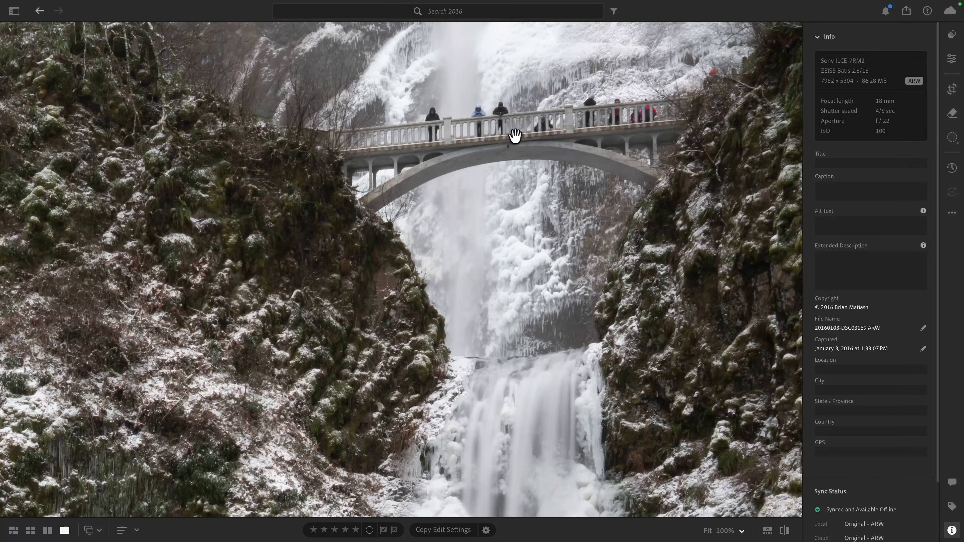
pyautogui.moveTo(513, 123); pyautogui.dragTo(476, 221)
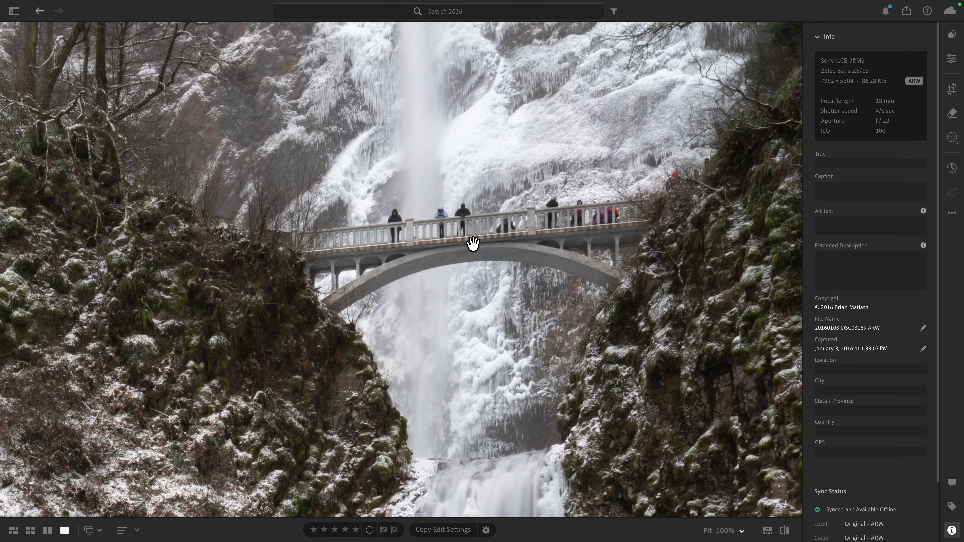
pyautogui.click(474, 198)
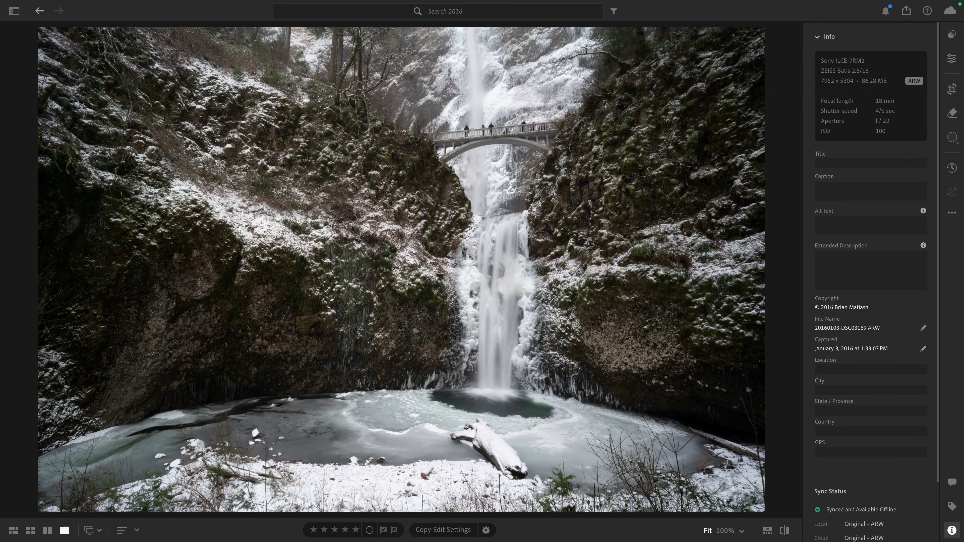
# - Enable lens corrections for the waterfall photo in the Optics settings
pyautogui.click(952, 60)
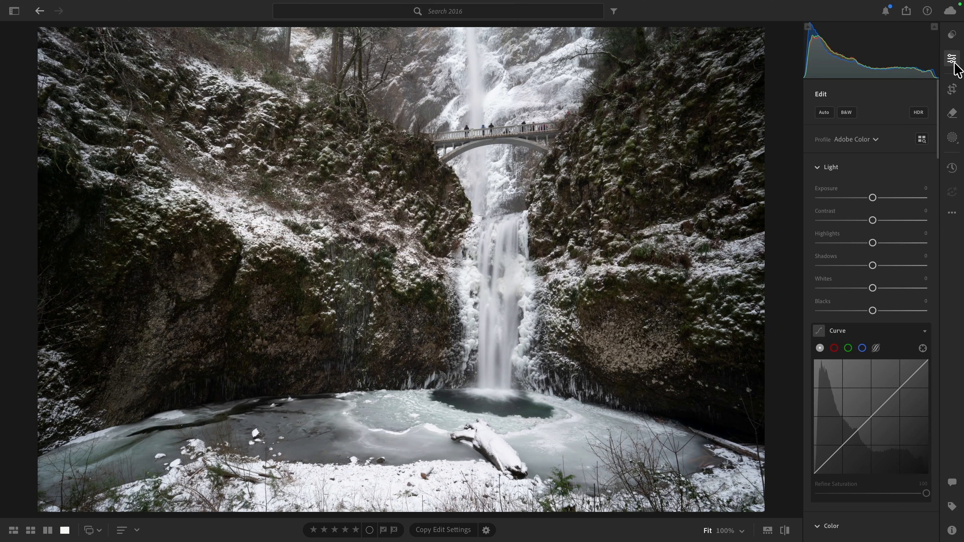
pyautogui.scroll(-15, 894, 218)
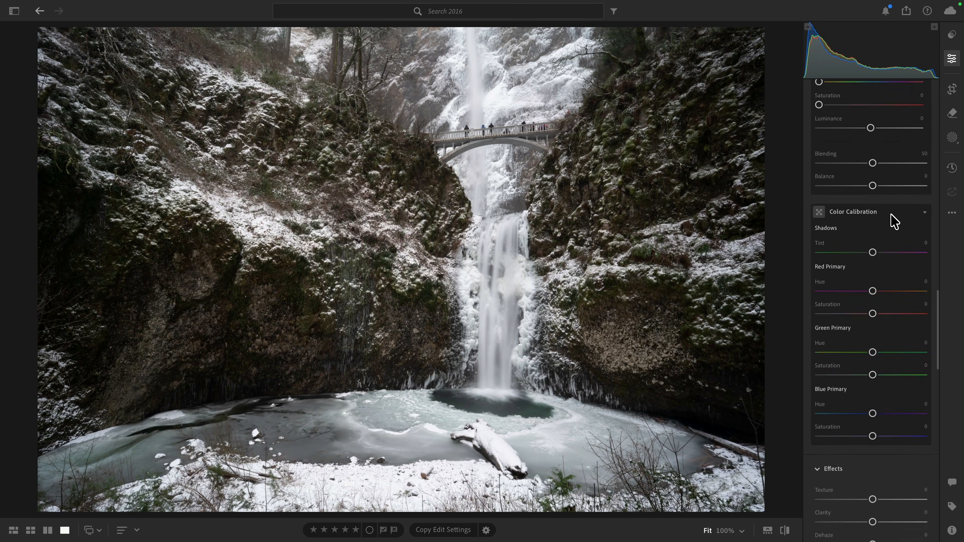
pyautogui.scroll(-15, 893, 219)
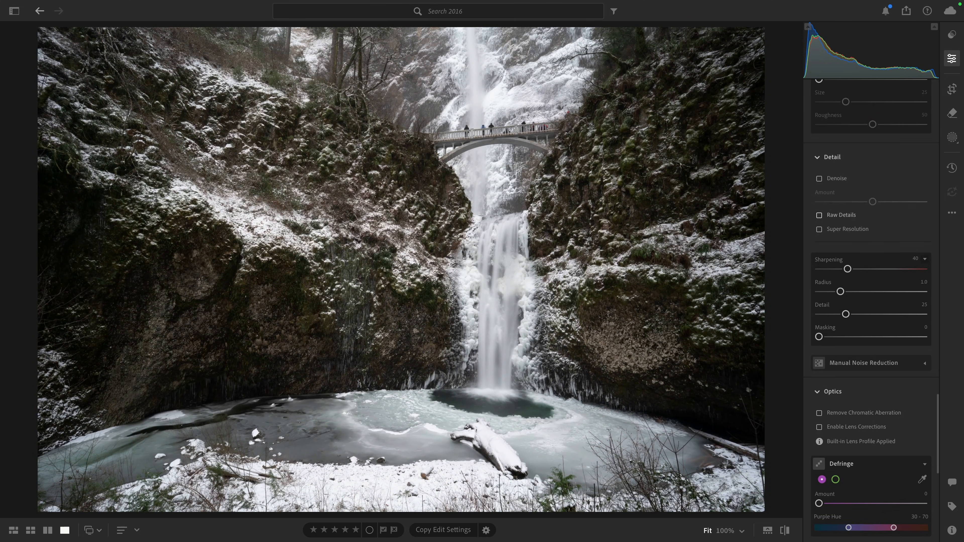
pyautogui.scroll(-5, 873, 262)
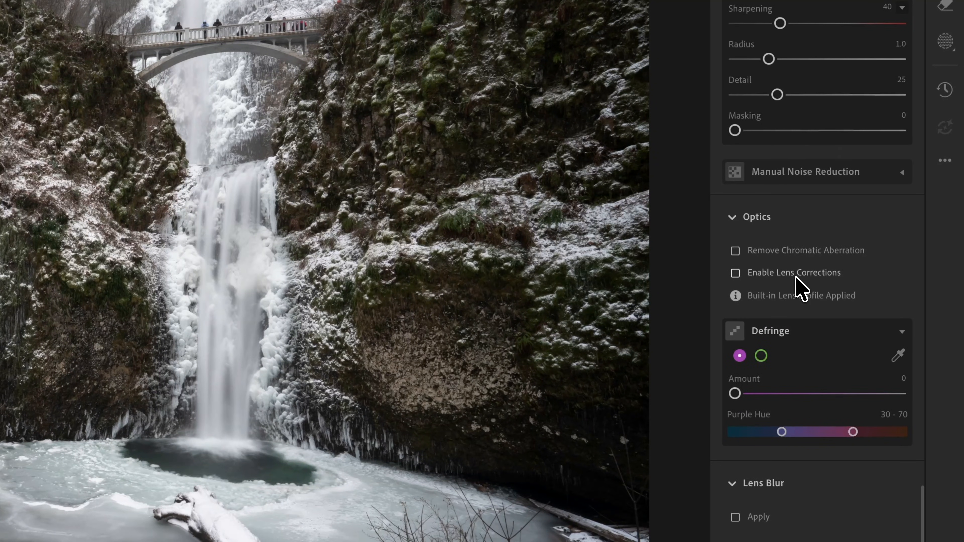
pyautogui.click(759, 273)
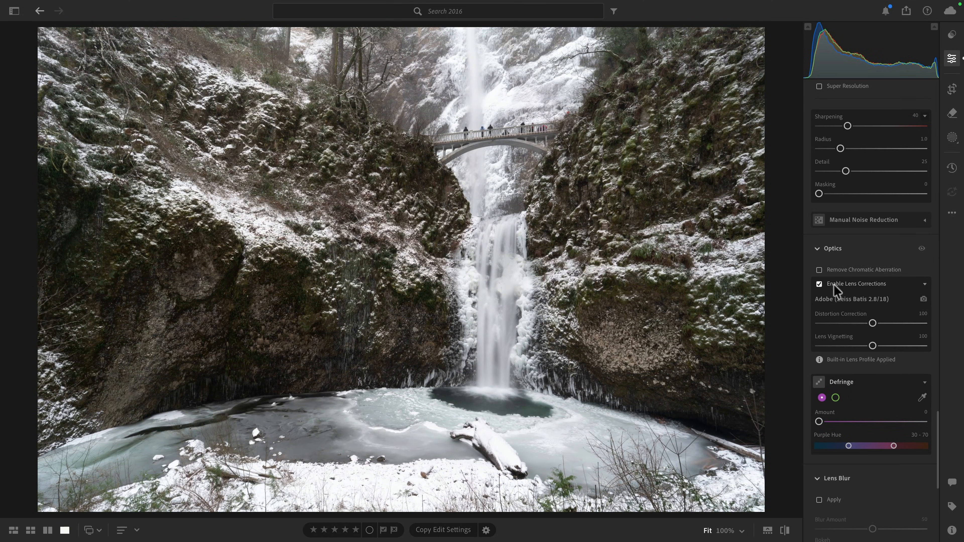
# - Compare the photo with and without the lens corrections, leaving the corrections enabled
pyautogui.click(922, 249)
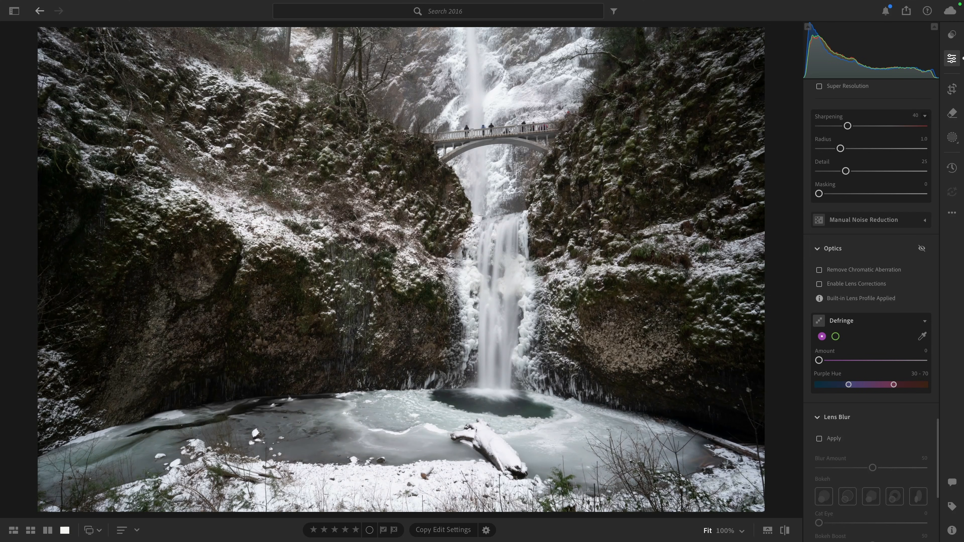
pyautogui.click(819, 283)
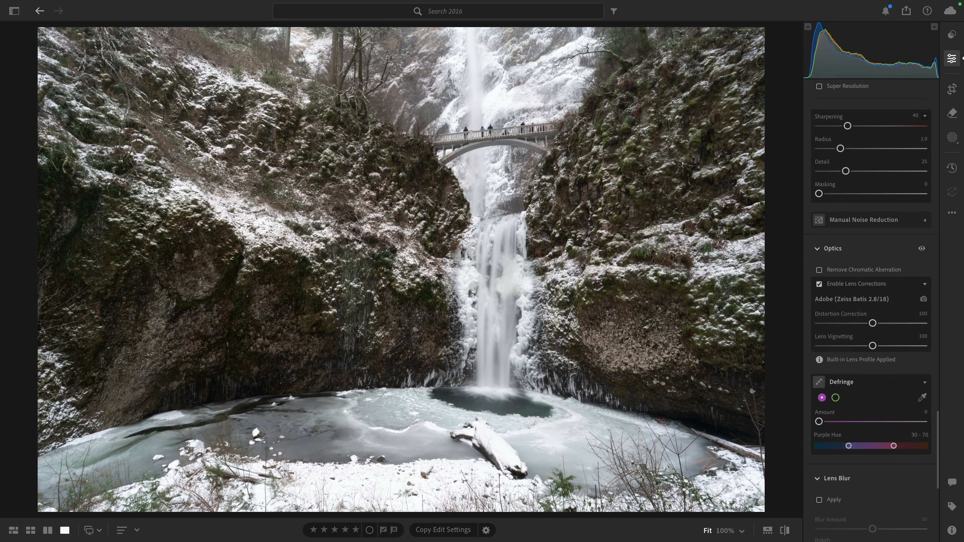
pyautogui.press('super+z')
pyautogui.press('shift+super+z')
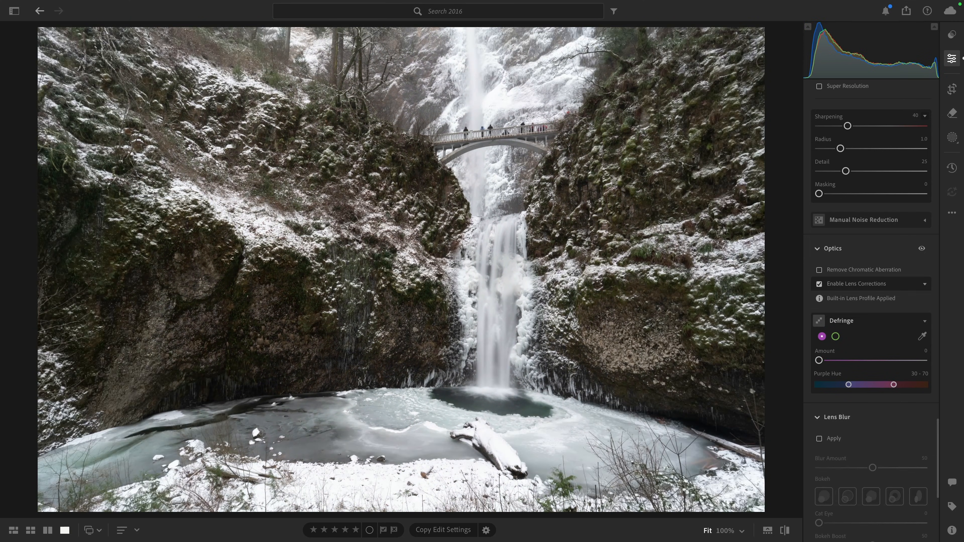
pyautogui.press('super+z')
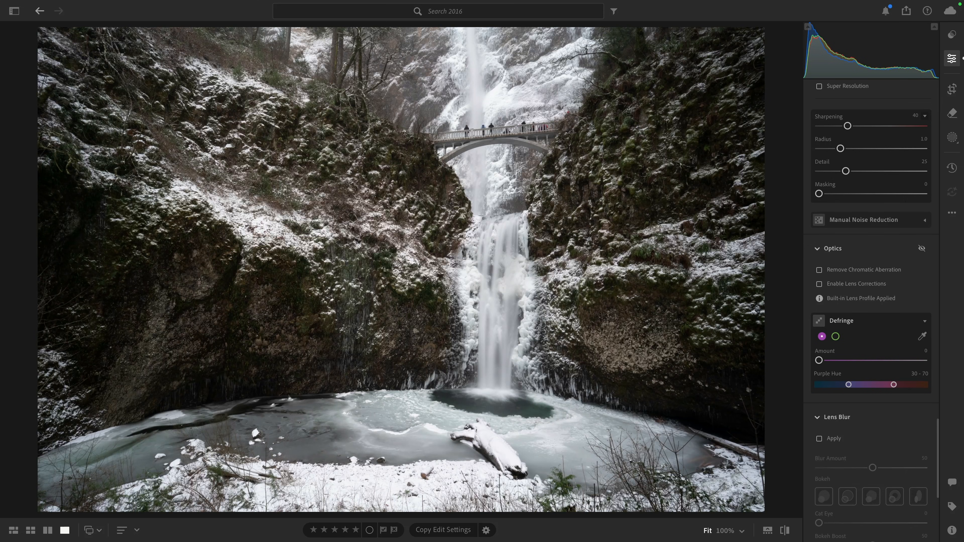
pyautogui.press('shift+super+z')
pyautogui.press('super+z')
pyautogui.press('shift+super+z')
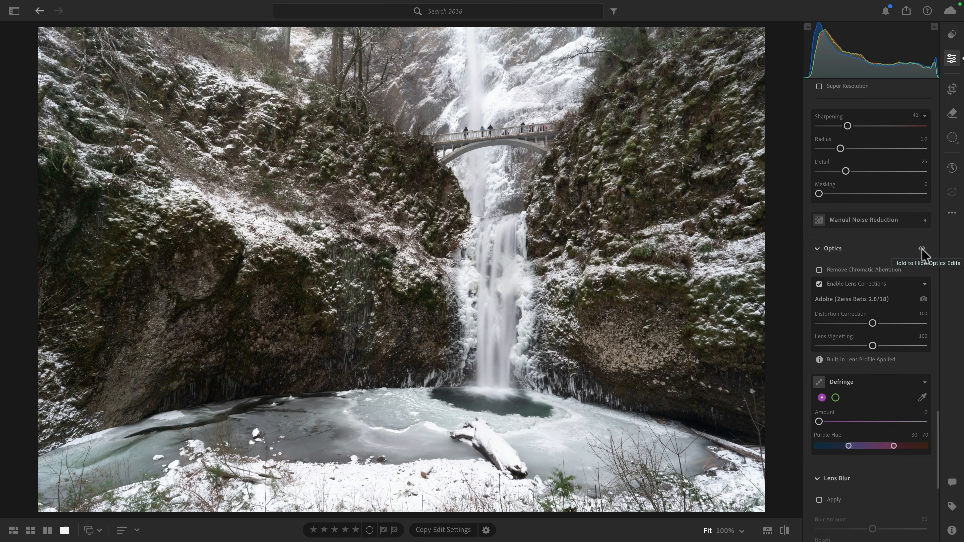
# - Raise the lens profile's Distortion Correction to 200
pyautogui.click(869, 322)
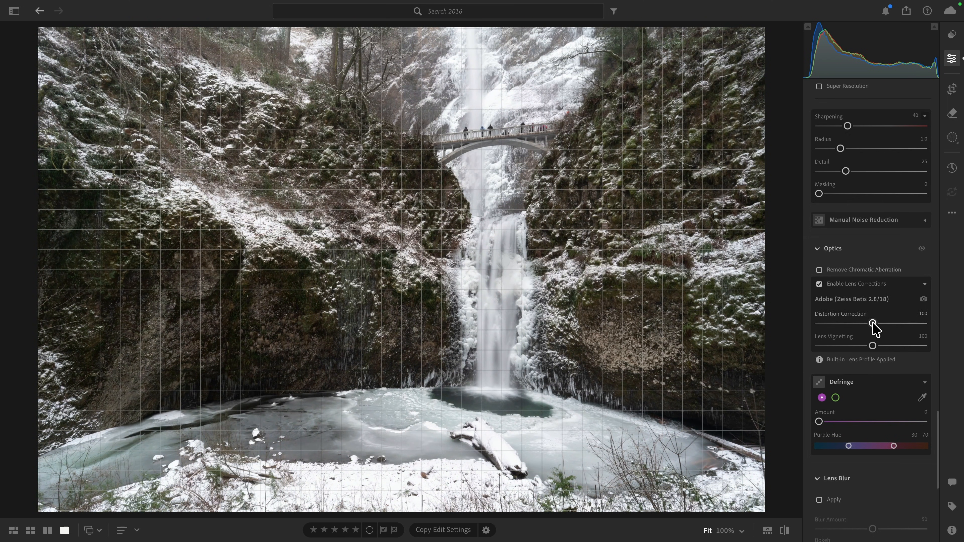
pyautogui.moveTo(872, 322); pyautogui.dragTo(942, 327)
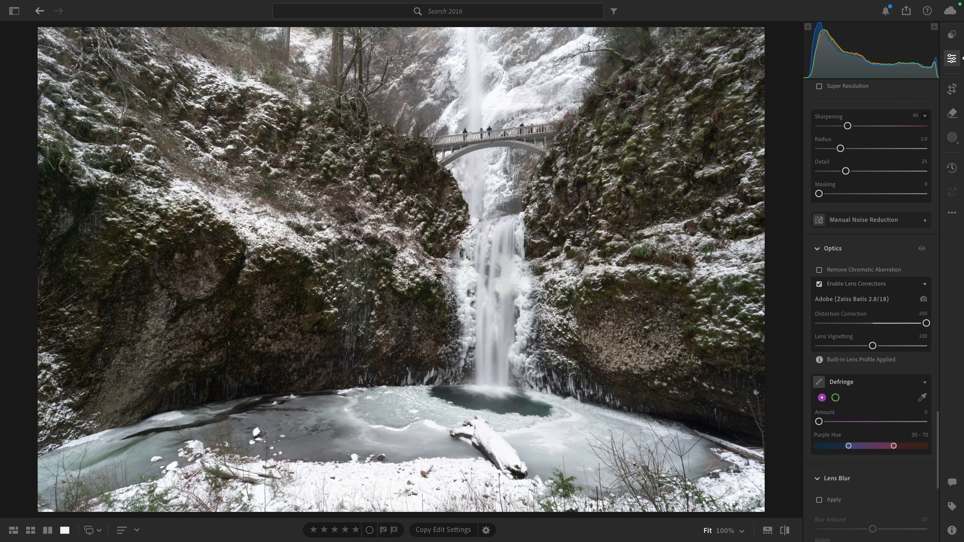
# - Open the crop tool and expand the Transform controls in its Geometry settings
pyautogui.click(952, 92)
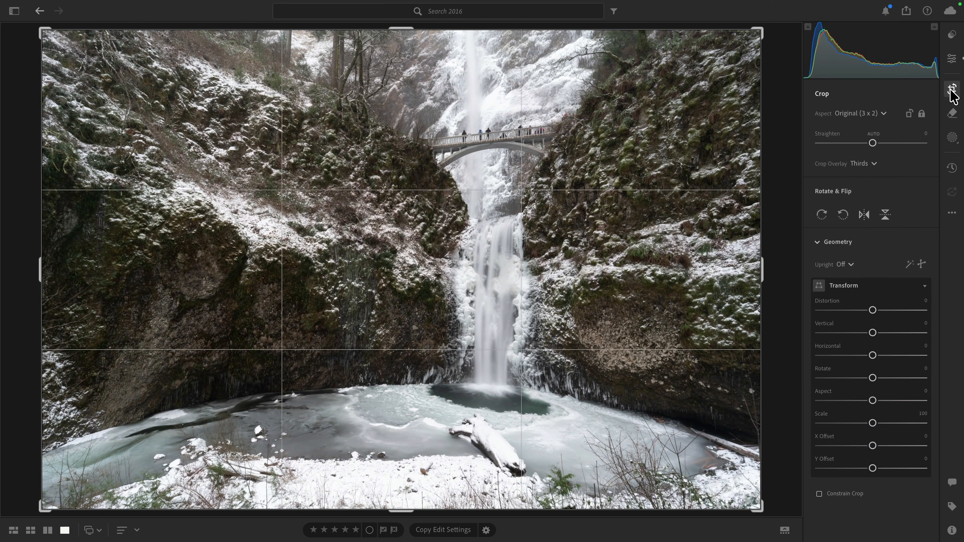
pyautogui.click(819, 242)
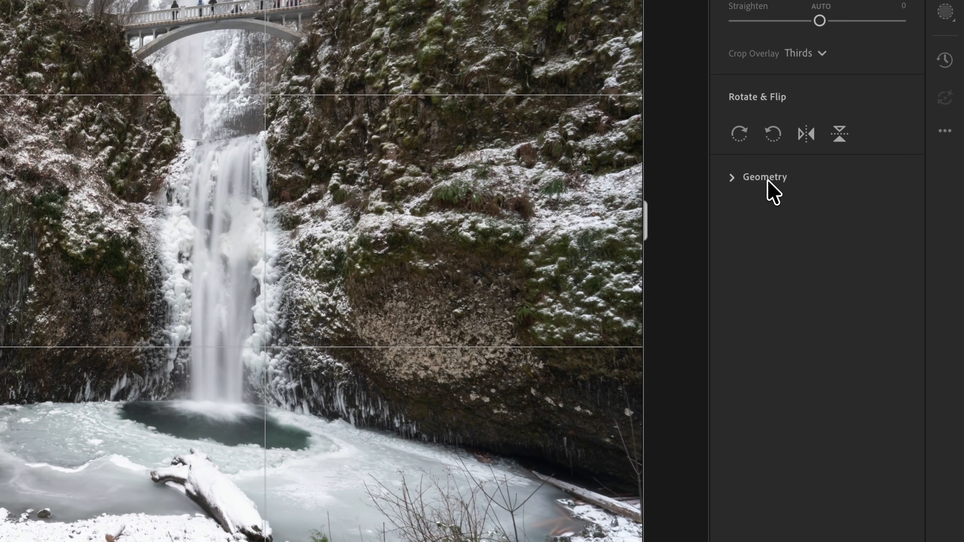
pyautogui.click(732, 180)
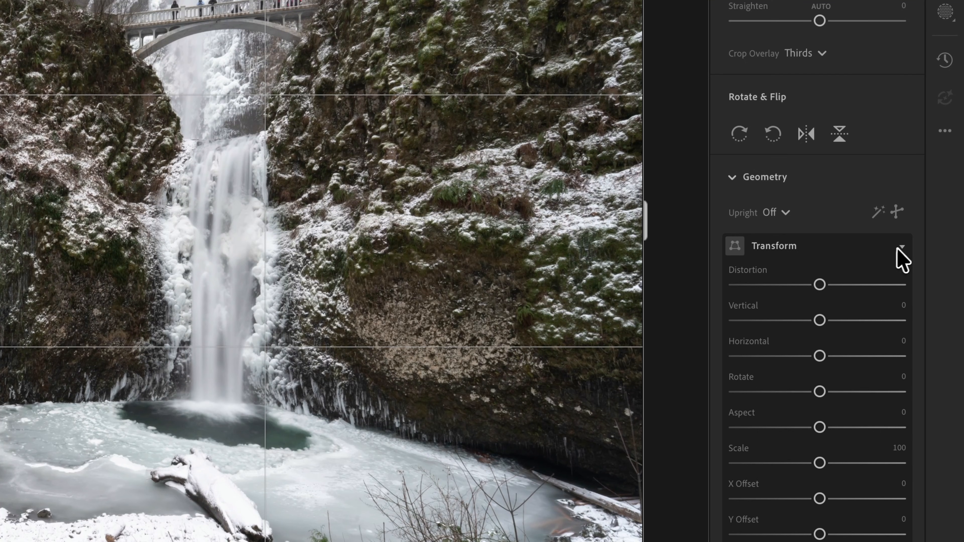
pyautogui.click(902, 247)
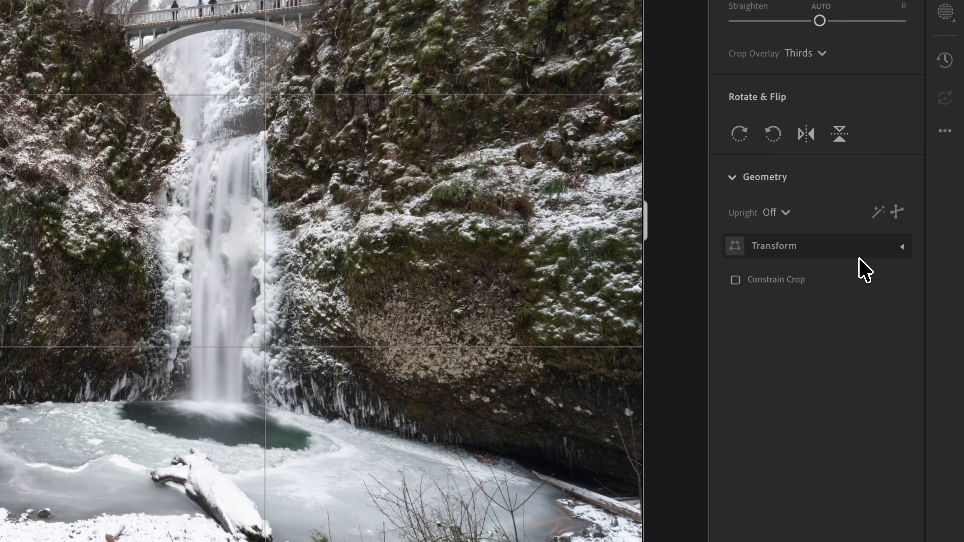
pyautogui.click(796, 250)
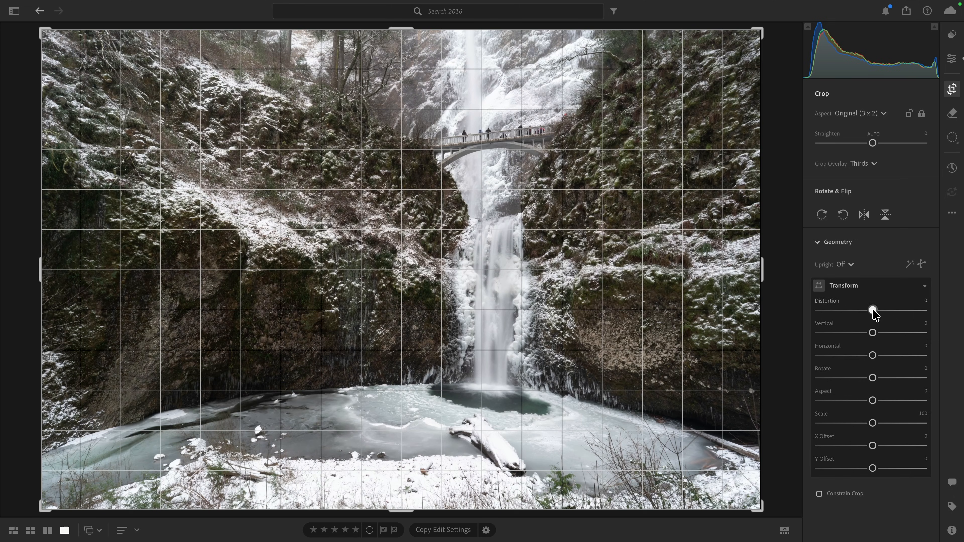
# - Try a Transform Distortion of +28 on the photo and undo it
pyautogui.moveTo(872, 310)
pyautogui.mouseDown()
pyautogui.moveTo(886, 310)
pyautogui.moveTo(858, 310)
pyautogui.moveTo(884, 310)
pyautogui.mouseUp()
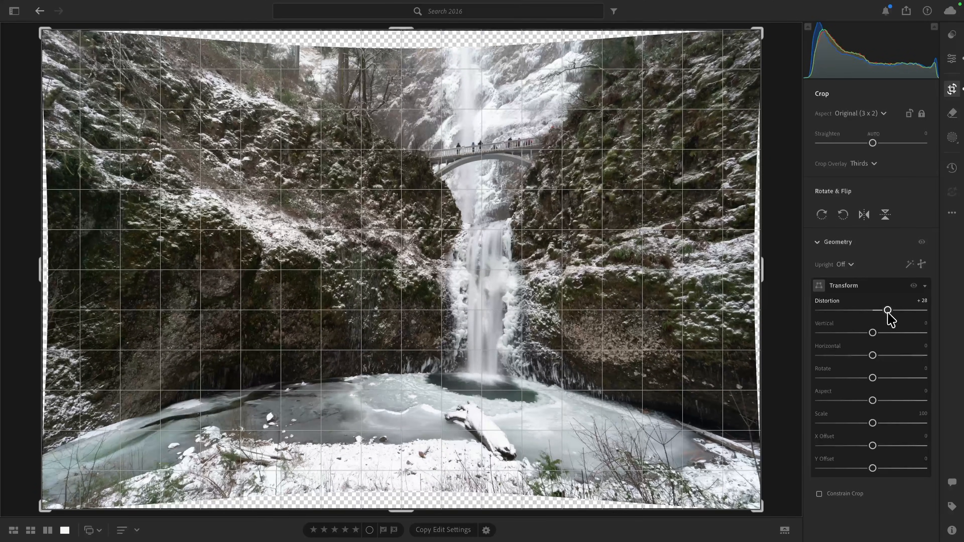
pyautogui.hotkey('ctrl', 'z')
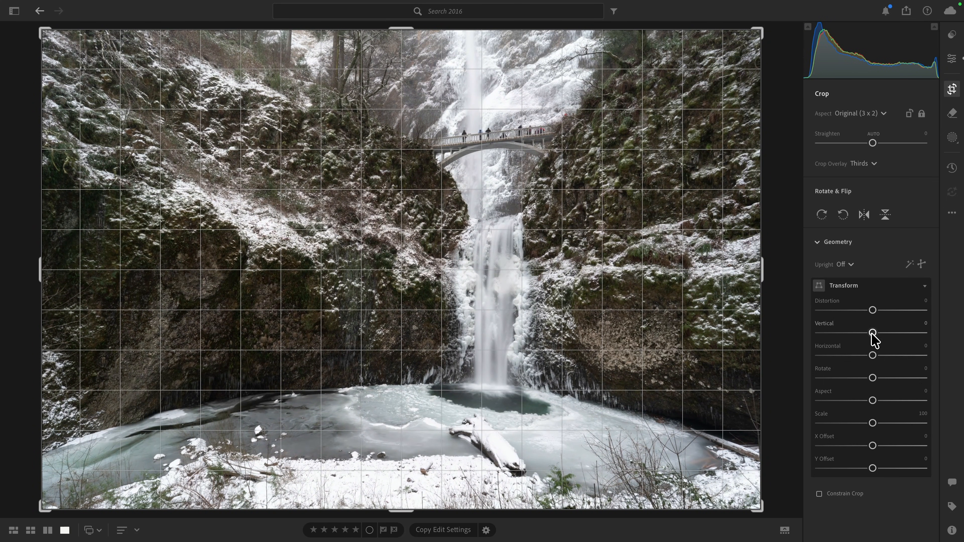
# - Set the Vertical perspective transform to -29 and compare the photo with and without the transform
pyautogui.moveTo(873, 333); pyautogui.dragTo(884, 334)
pyautogui.moveTo(881, 335)
pyautogui.mouseDown()
pyautogui.moveTo(862, 335)
pyautogui.moveTo(898, 337)
pyautogui.mouseUp()
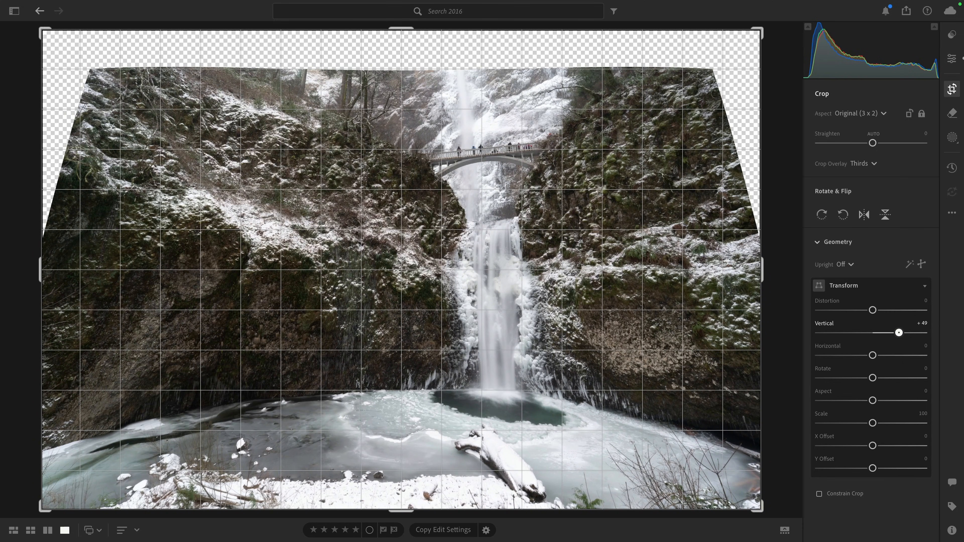
pyautogui.moveTo(898, 337); pyautogui.dragTo(857, 334)
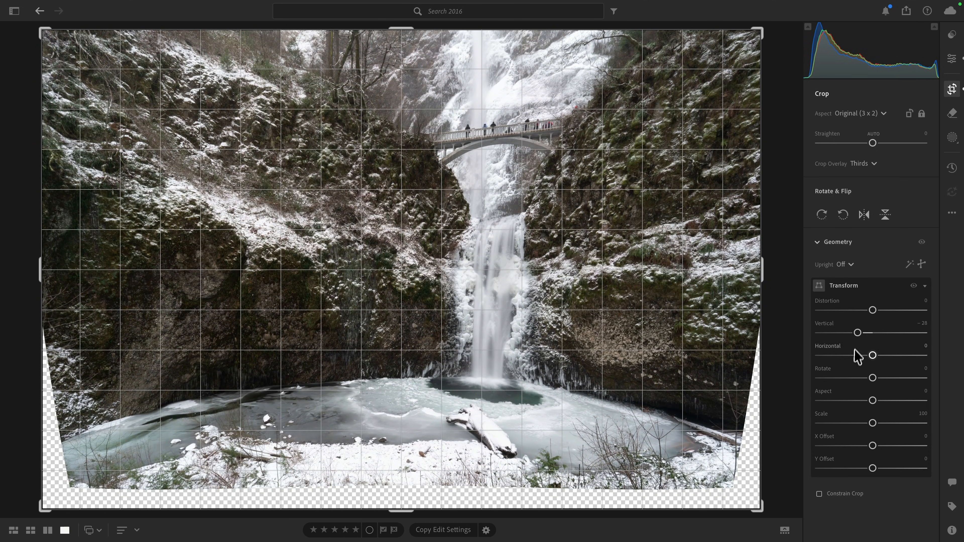
pyautogui.moveTo(857, 332); pyautogui.dragTo(857, 333)
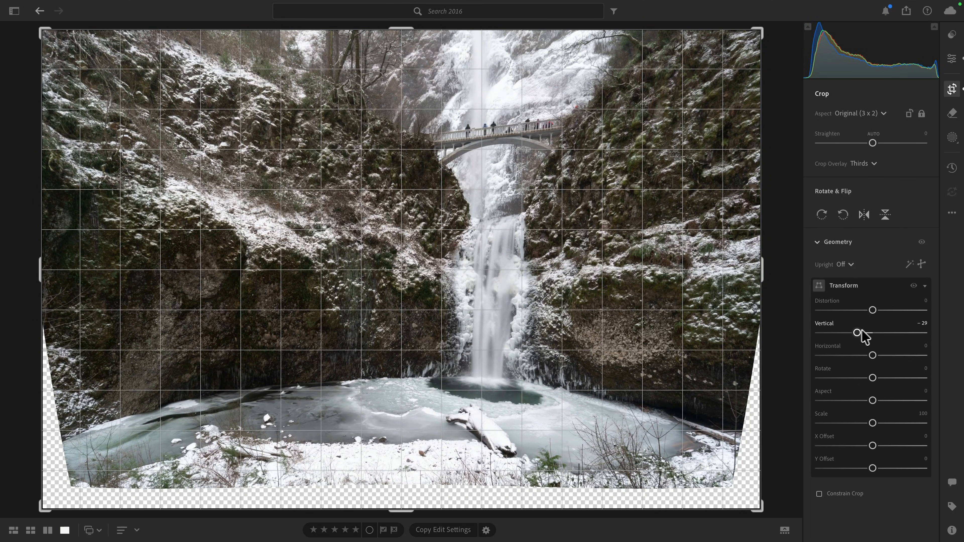
pyautogui.click(913, 287)
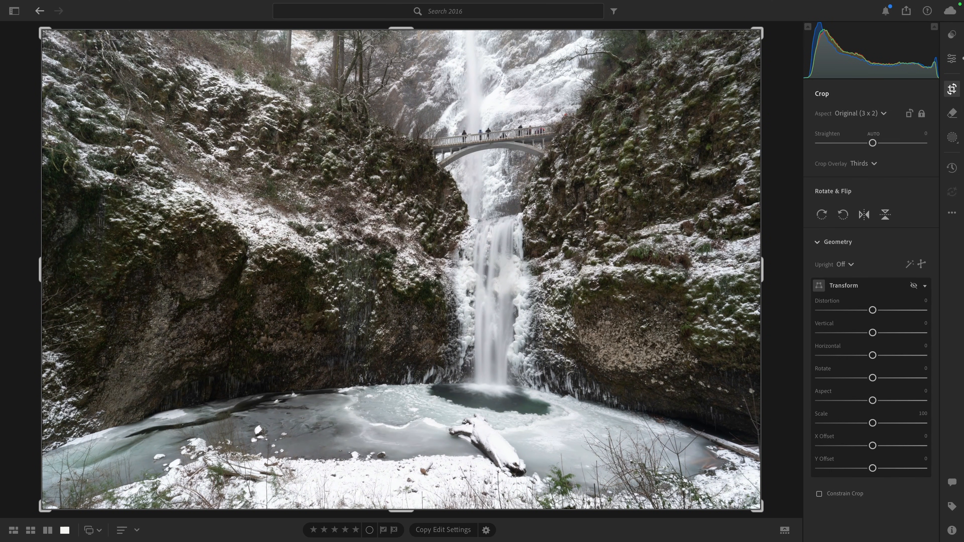
pyautogui.click(913, 285)
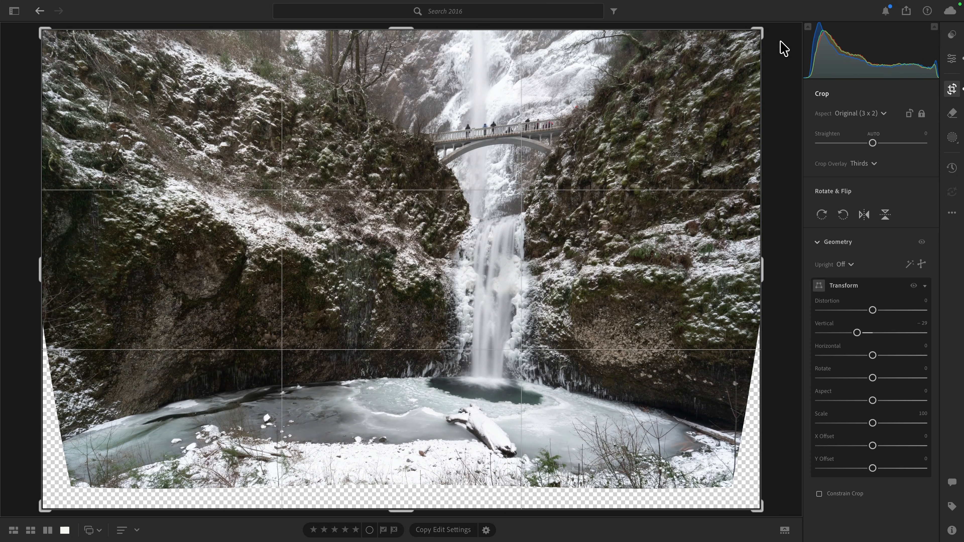
# - Enable Constrain Crop and rotate the crop to a Straighten value of -1.33, checking the photo without the geometry edits
pyautogui.moveTo(783, 48); pyautogui.dragTo(781, 42)
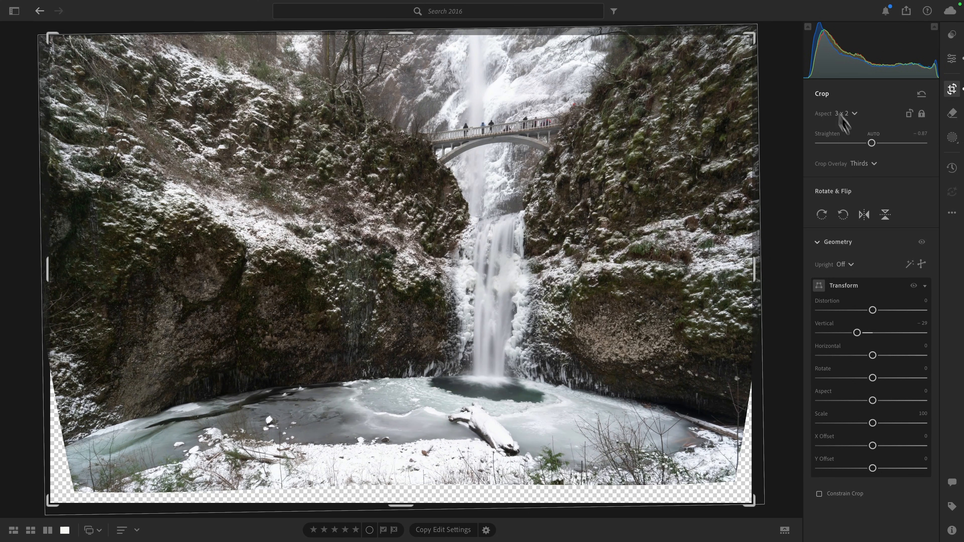
pyautogui.click(922, 243)
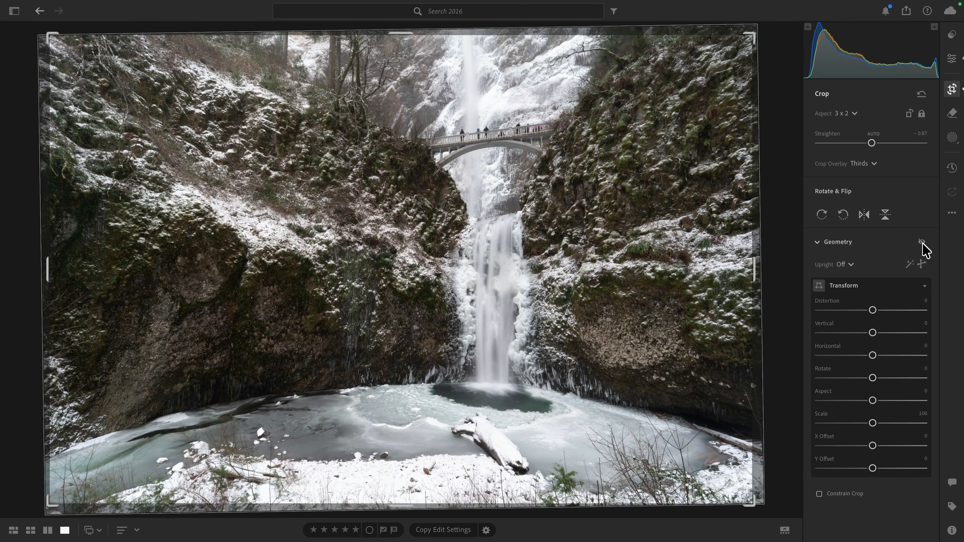
pyautogui.click(921, 243)
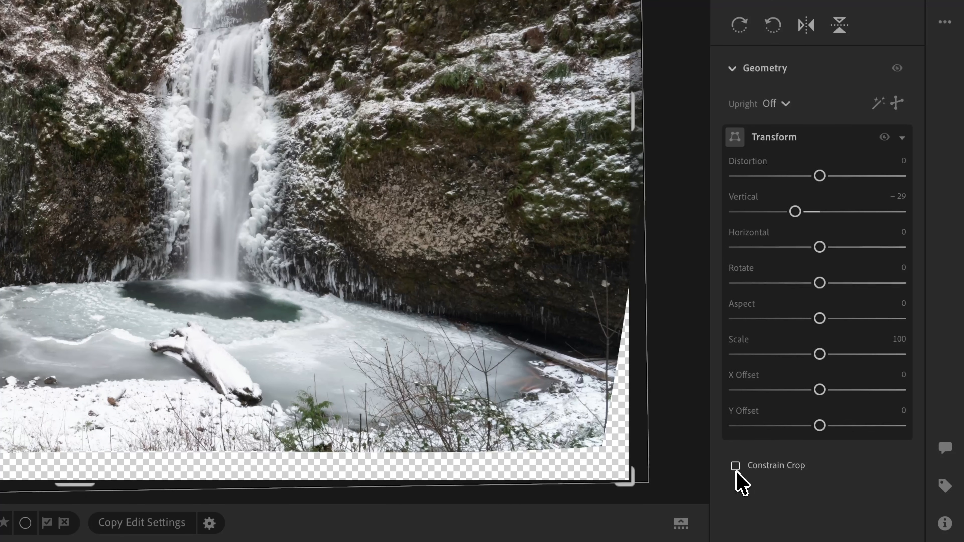
pyautogui.click(735, 466)
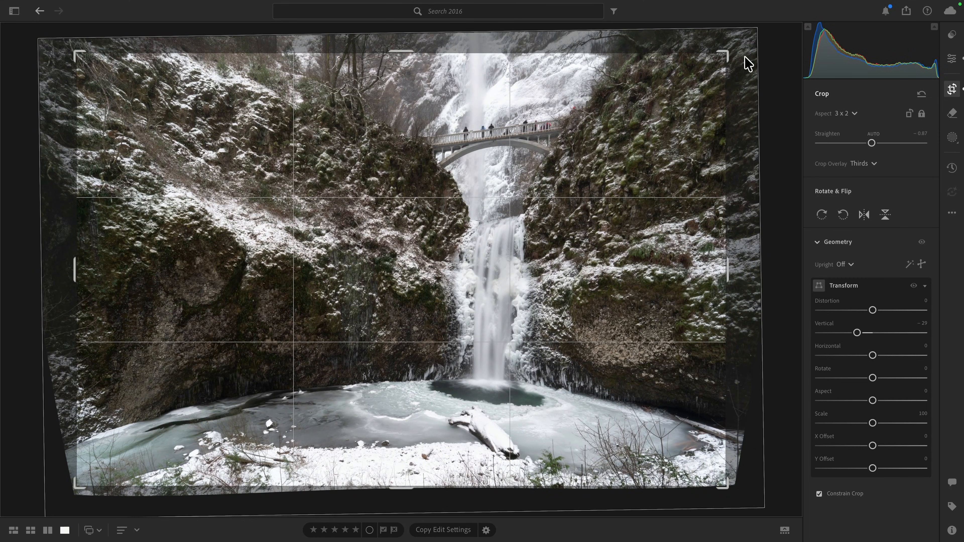
pyautogui.moveTo(747, 62); pyautogui.dragTo(747, 57)
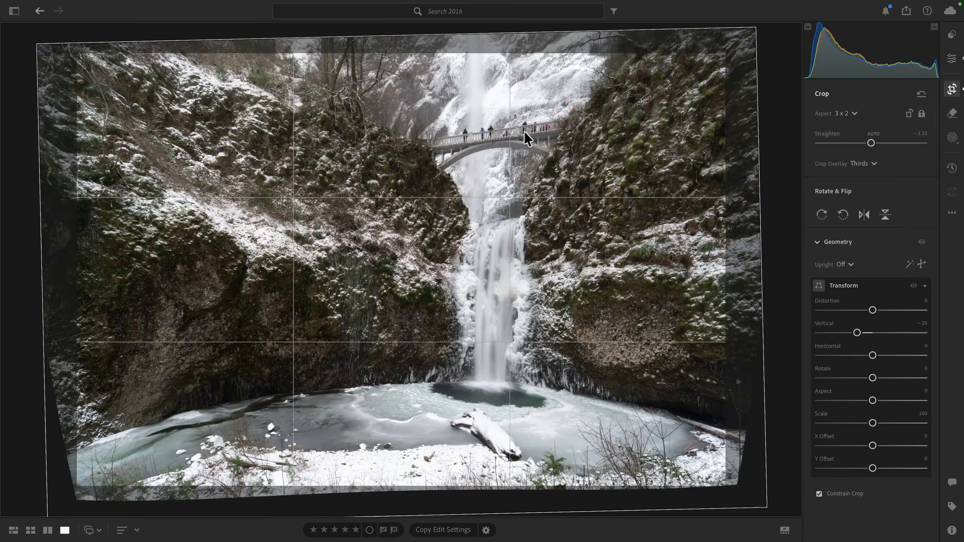
# - Detect the people on the bridge with Distraction Removal and remove them from the photo
pyautogui.click(953, 115)
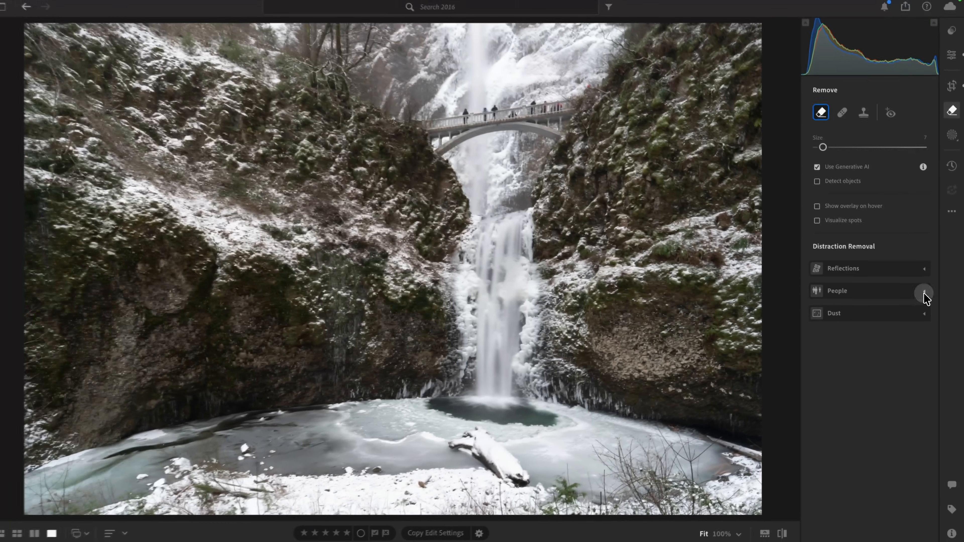
pyautogui.click(901, 281)
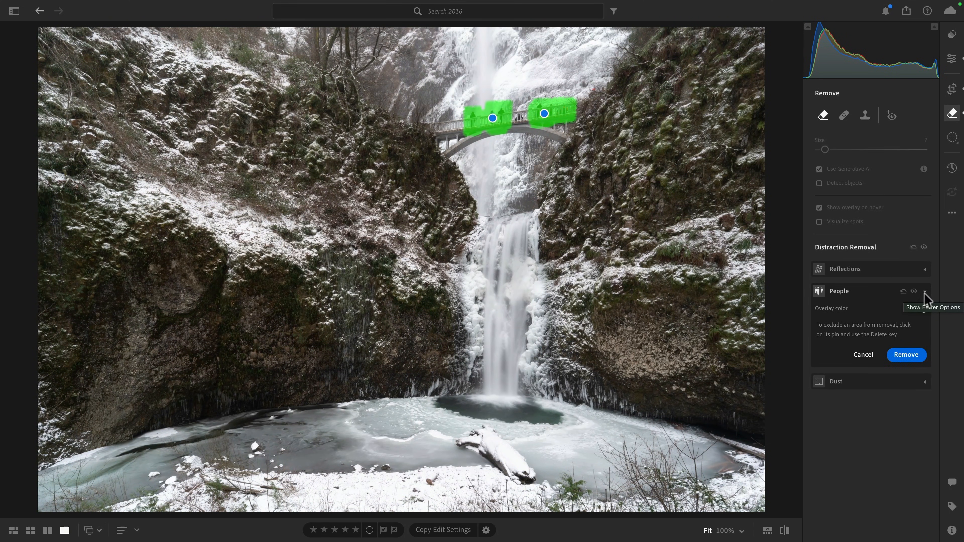
pyautogui.click(910, 357)
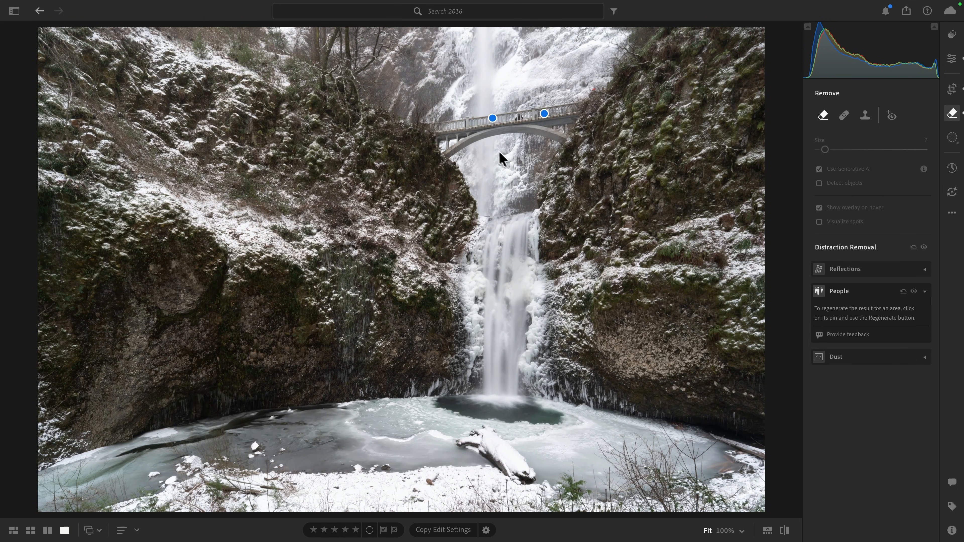
# - Compare the generated variations of the people removals on the bridge, keeping variation 1 of 3
pyautogui.click(493, 120)
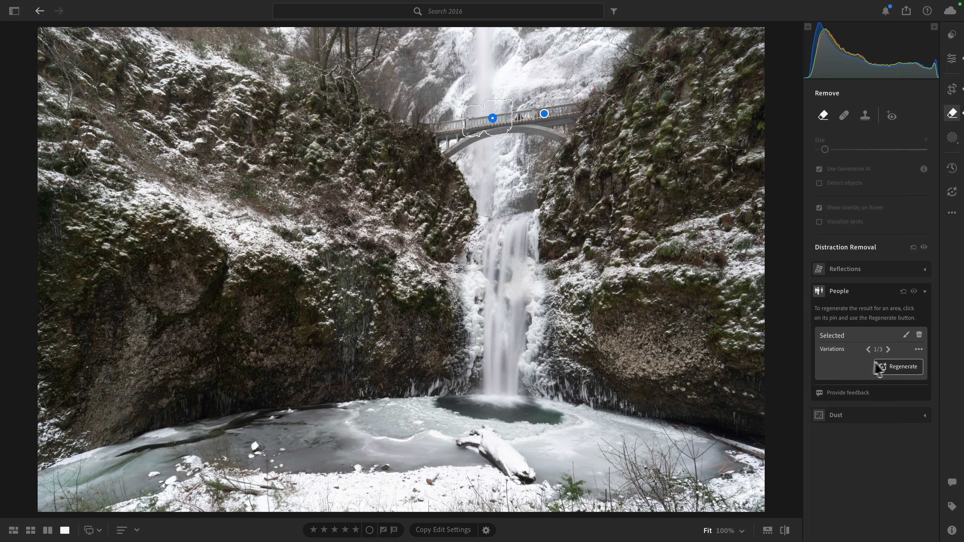
pyautogui.click(888, 350)
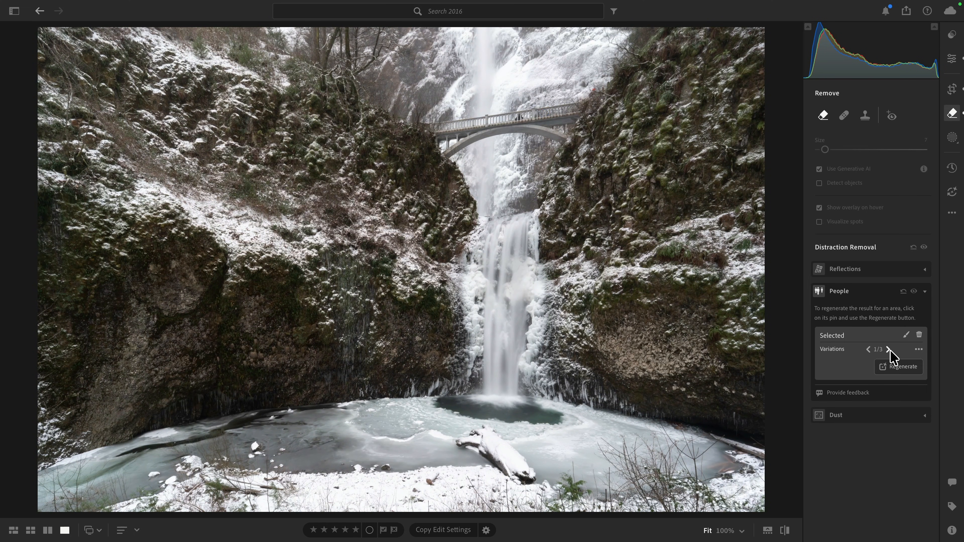
pyautogui.click(868, 350)
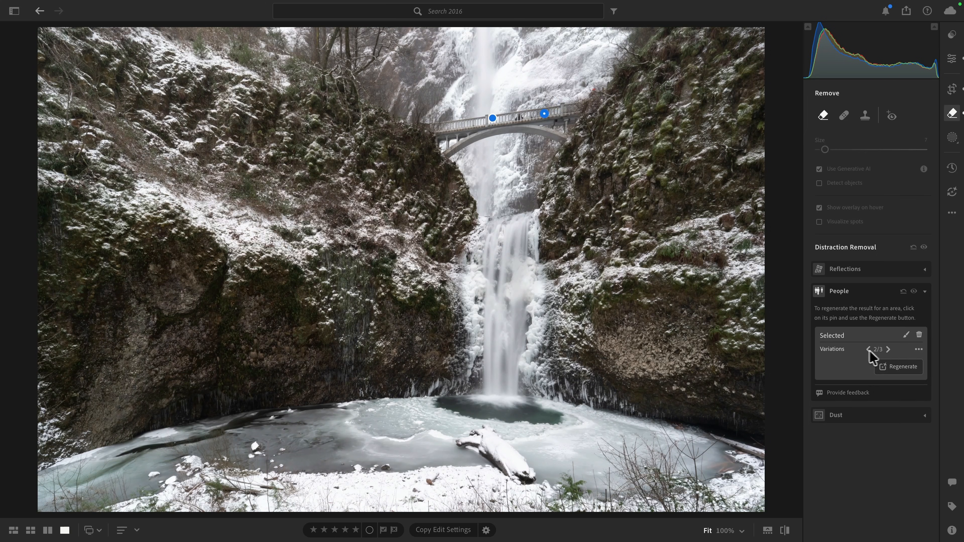
pyautogui.click(888, 350)
pyautogui.click(888, 350)
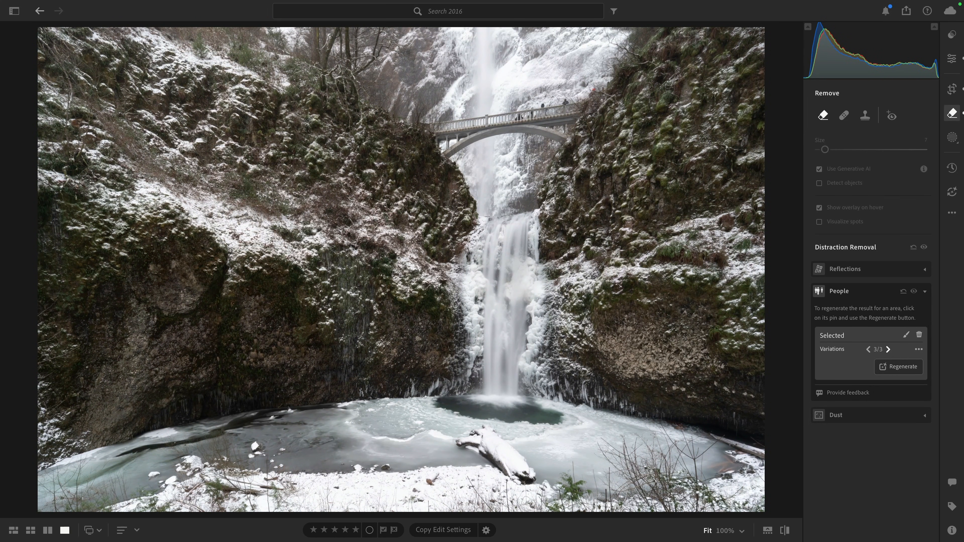
pyautogui.click(888, 350)
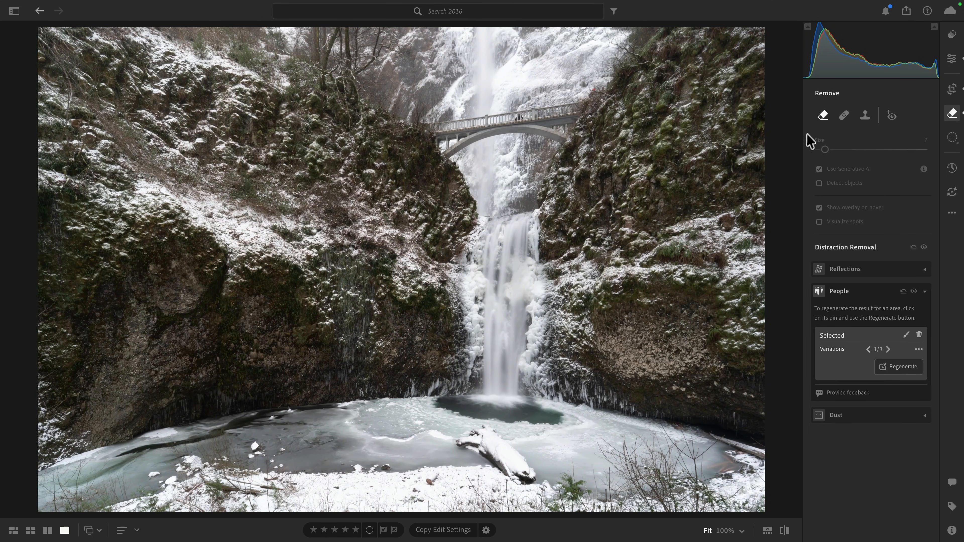
# - Remove the leftover figure mid-bridge with Generative Remove at brush size 7, and compare the photo with and without the people removal
pyautogui.click(822, 116)
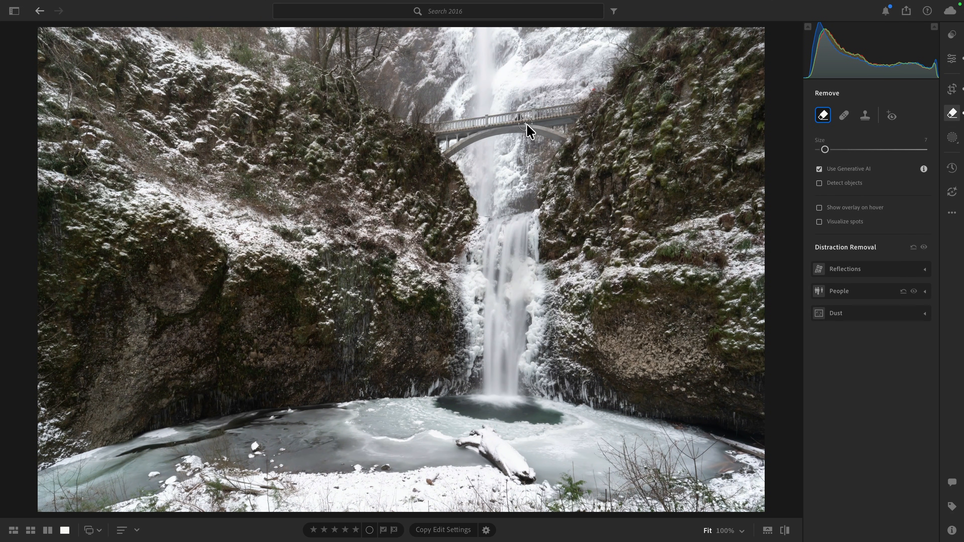
pyautogui.click(519, 117)
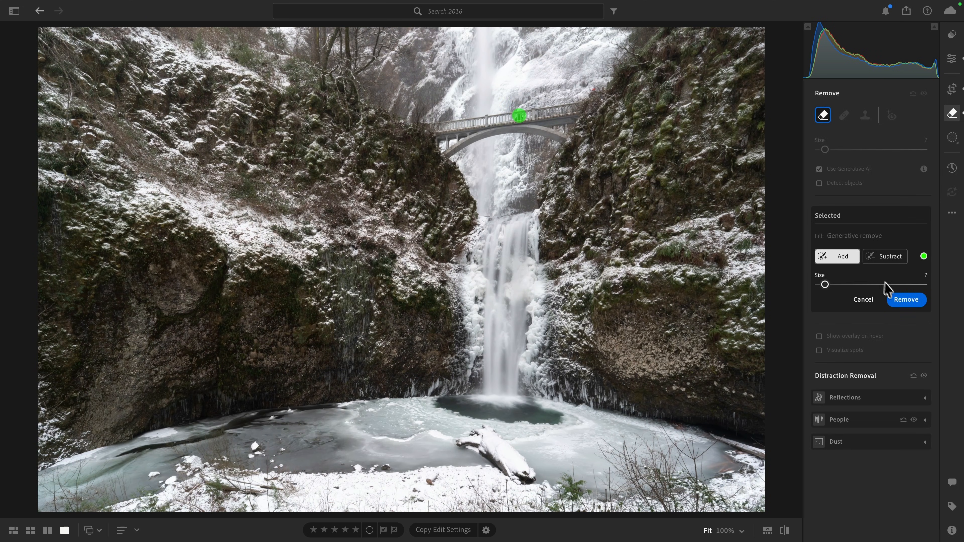
pyautogui.click(907, 304)
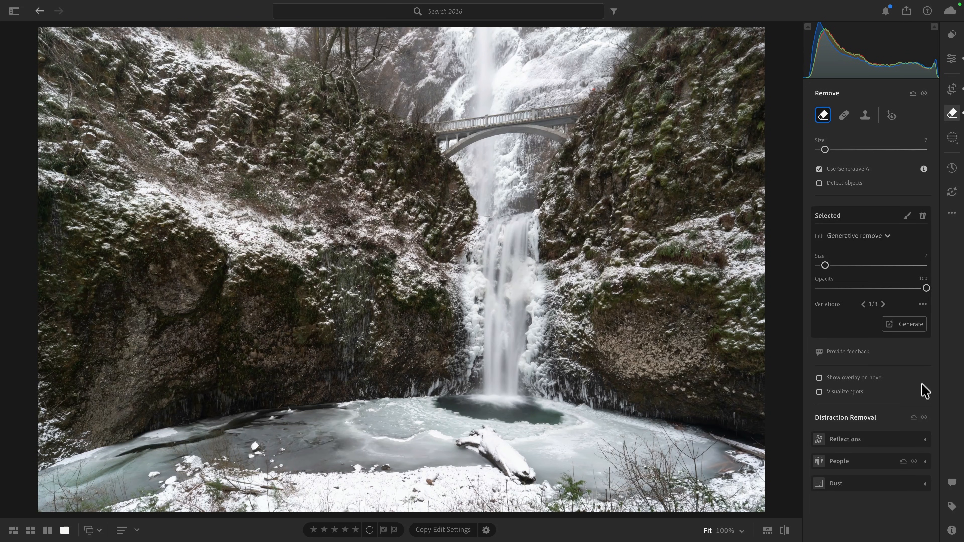
pyautogui.click(914, 461)
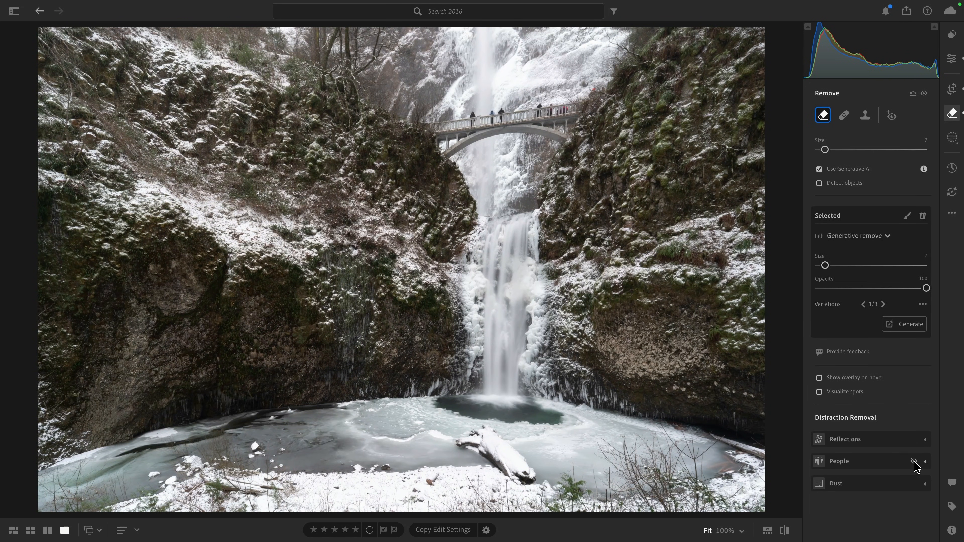
pyautogui.click(914, 462)
pyautogui.click(913, 462)
pyautogui.click(913, 461)
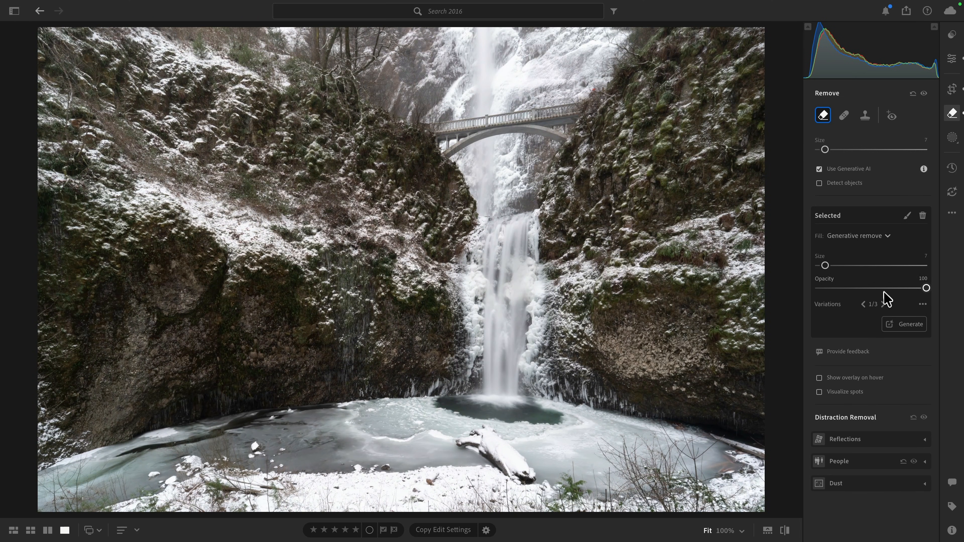
# - Try the Auto edit settings on the photo and undo them
pyautogui.click(949, 64)
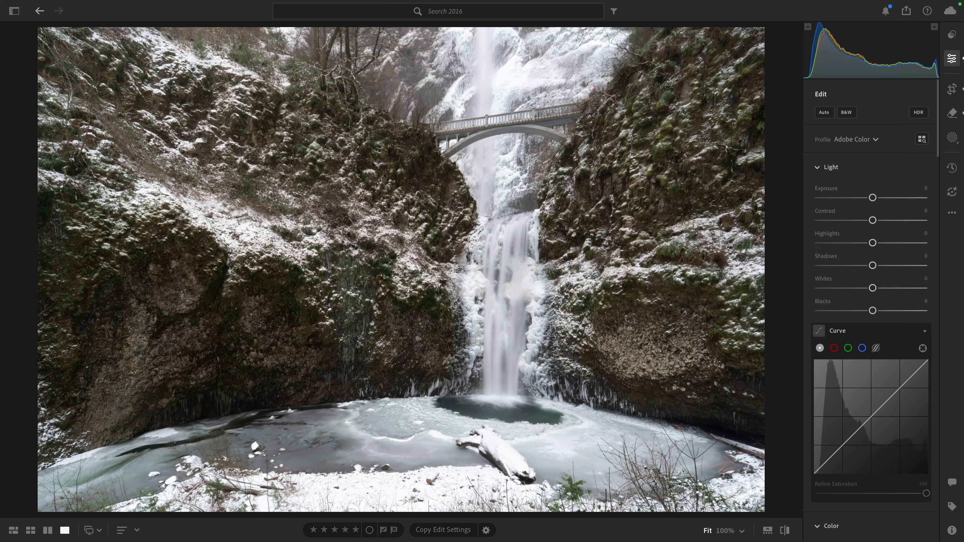
pyautogui.click(824, 112)
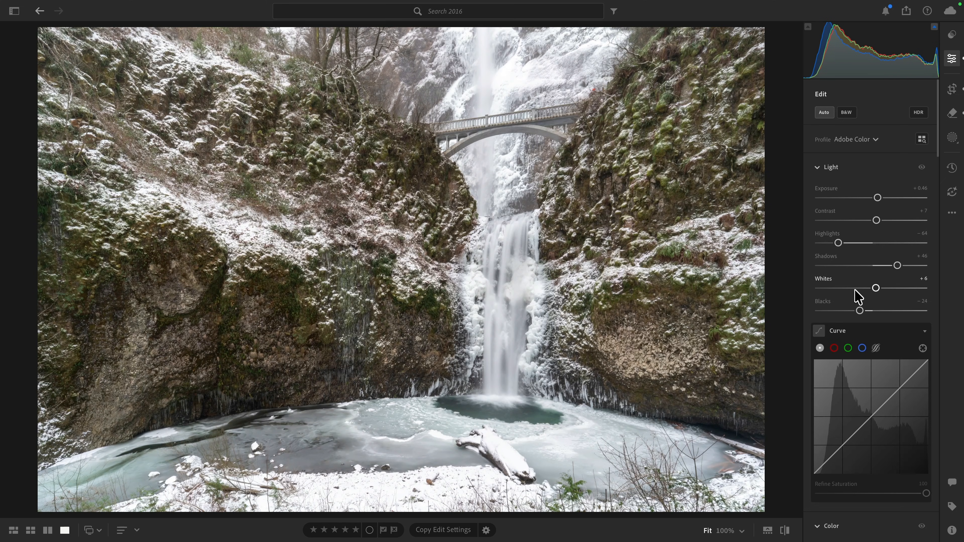
pyautogui.hotkey('ctrl', 'z')
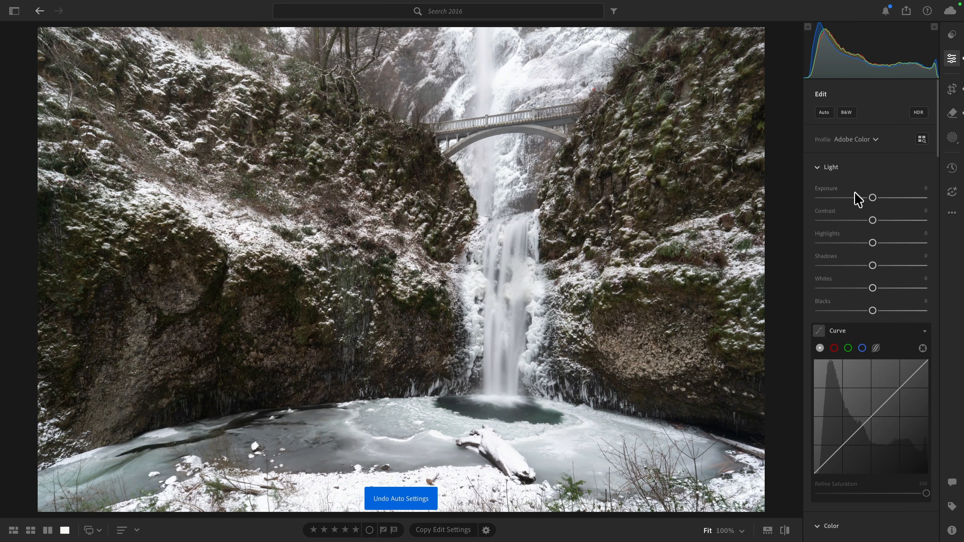
# - Apply the Adaptive Color profile to the photo with an Amount of 56
pyautogui.click(854, 142)
pyautogui.click(858, 158)
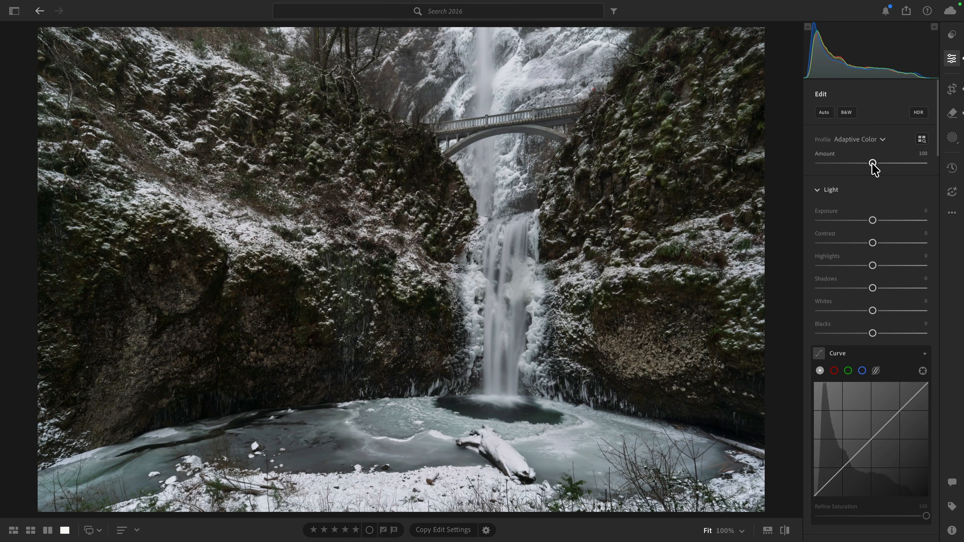
pyautogui.moveTo(872, 163); pyautogui.dragTo(847, 165)
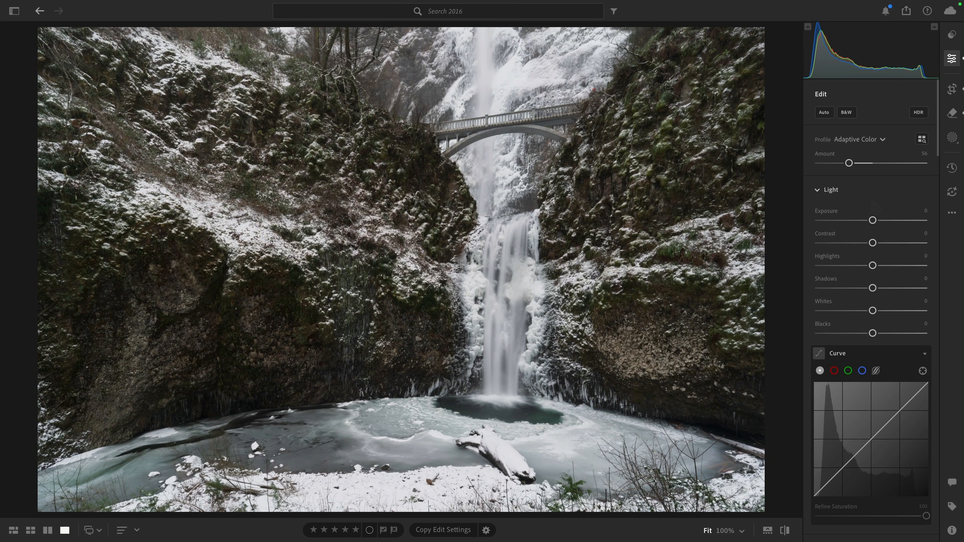
# - Set a custom white balance by sampling a neutral tone from the lower waterfall
pyautogui.scroll(-5, 873, 209)
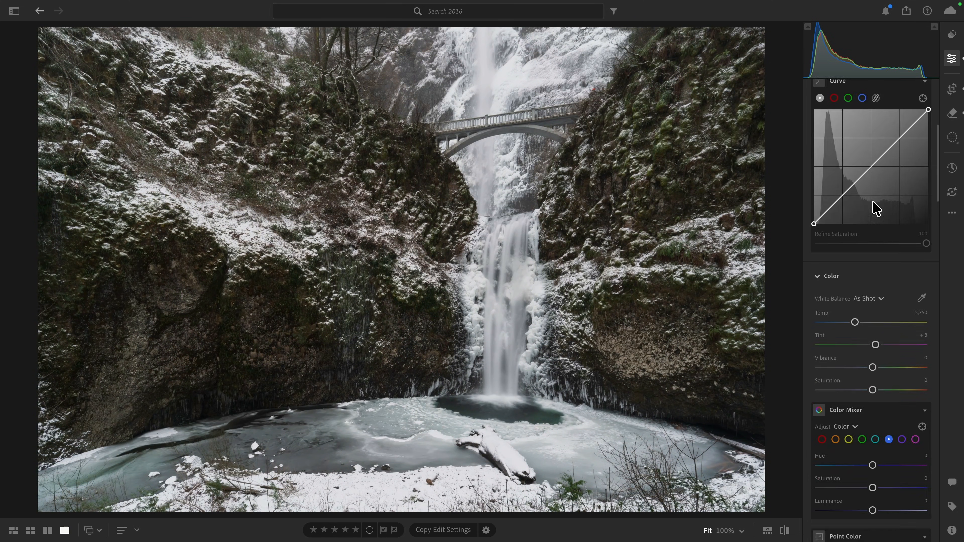
pyautogui.click(922, 299)
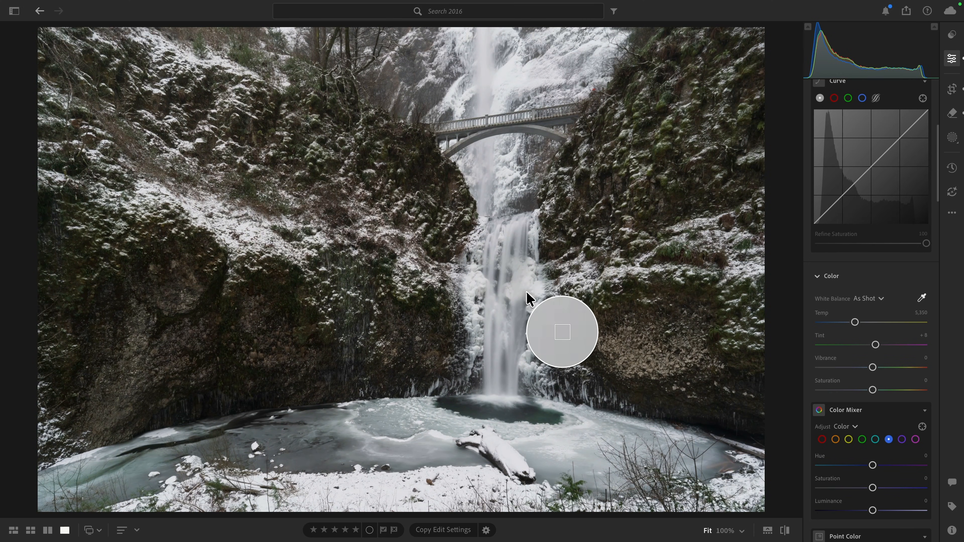
pyautogui.click(518, 295)
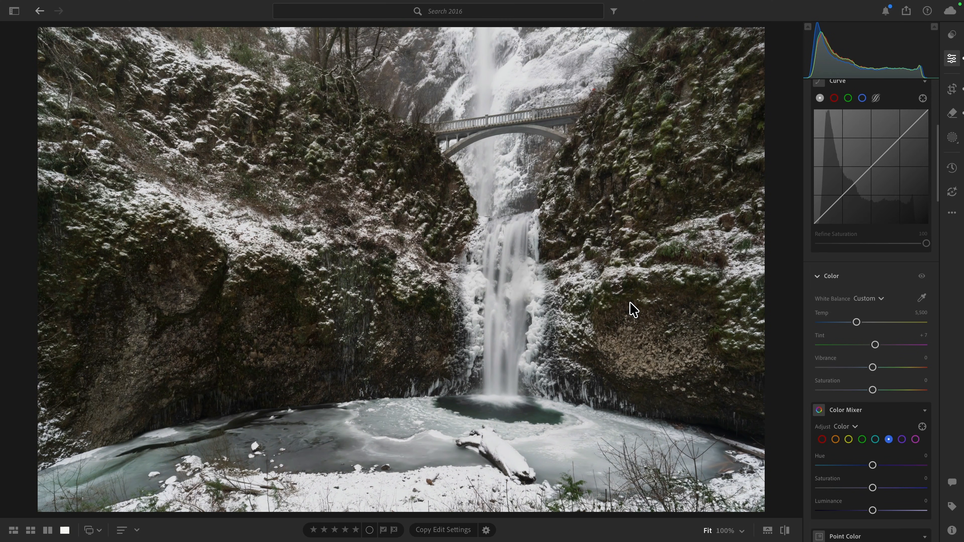
# - Raise the photo's Exposure to +0.22 and its Shadows to +10
pyautogui.scroll(7, 839, 290)
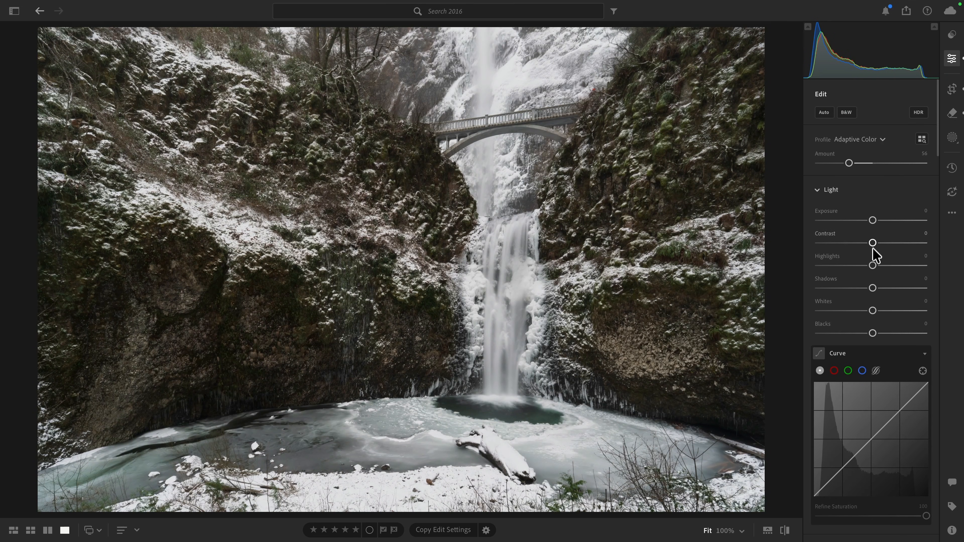
pyautogui.moveTo(872, 220); pyautogui.dragTo(874, 220)
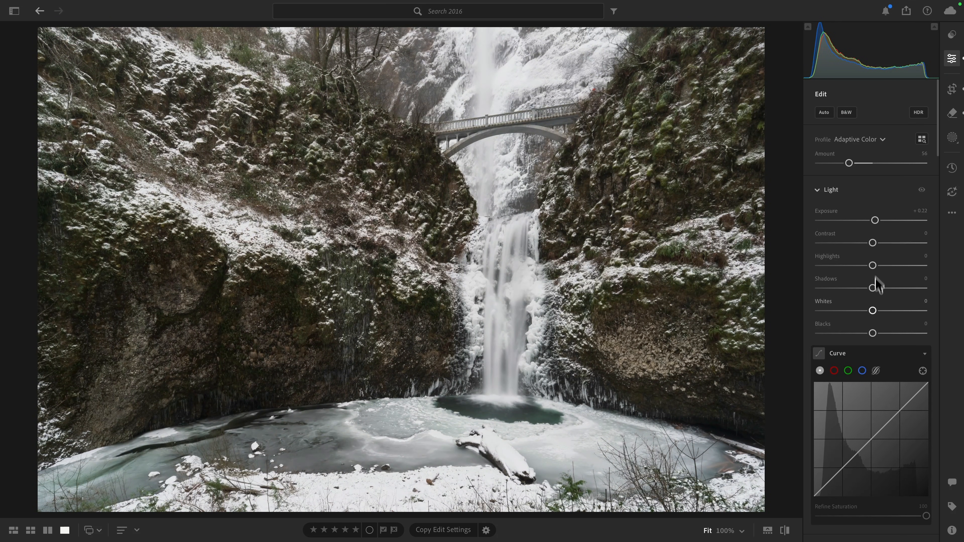
pyautogui.moveTo(873, 288); pyautogui.dragTo(880, 288)
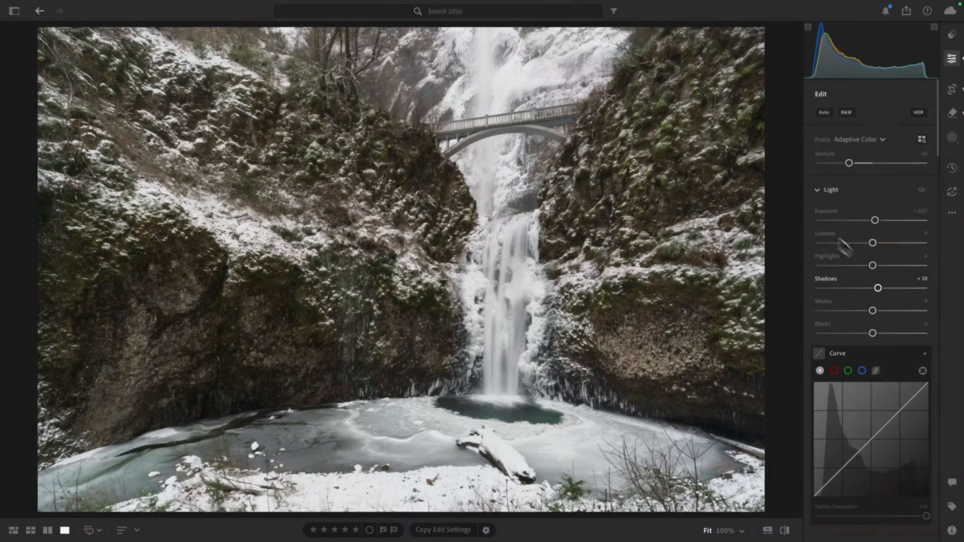
# - Shape the tone curve into an S with lowered shadows, raised highlights, slightly lowered midtones at about 50.6/48.2 and a lifted black point
pyautogui.scroll(-5, 893, 290)
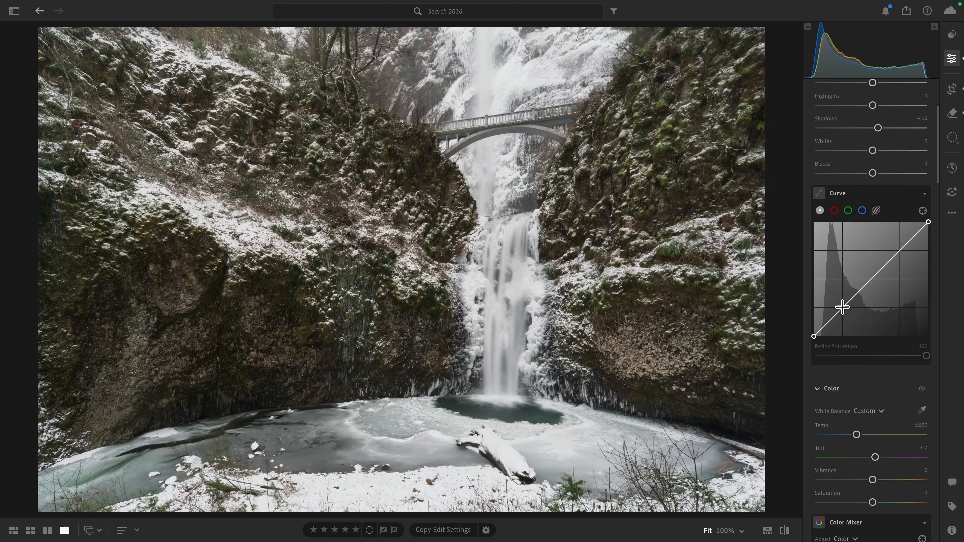
pyautogui.moveTo(842, 307); pyautogui.dragTo(844, 314)
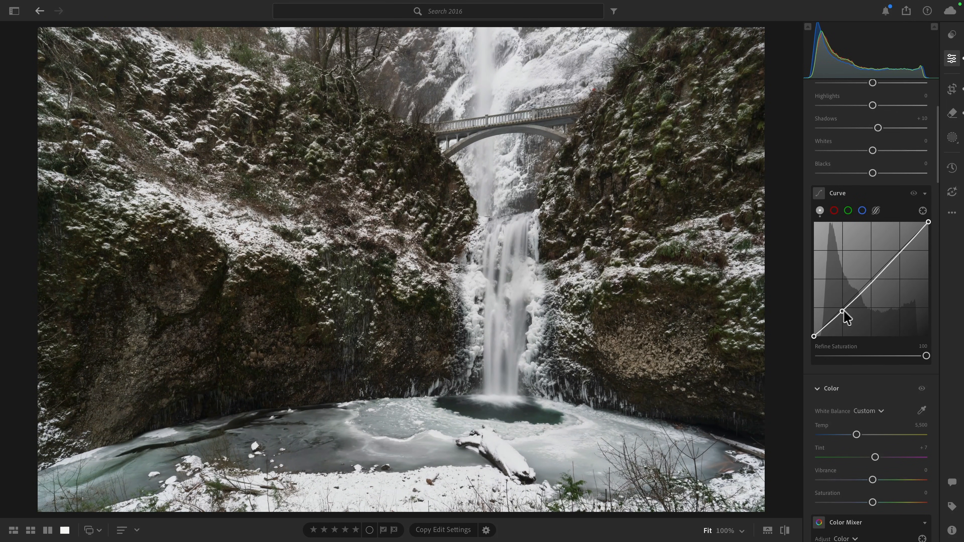
pyautogui.moveTo(900, 257); pyautogui.dragTo(901, 249)
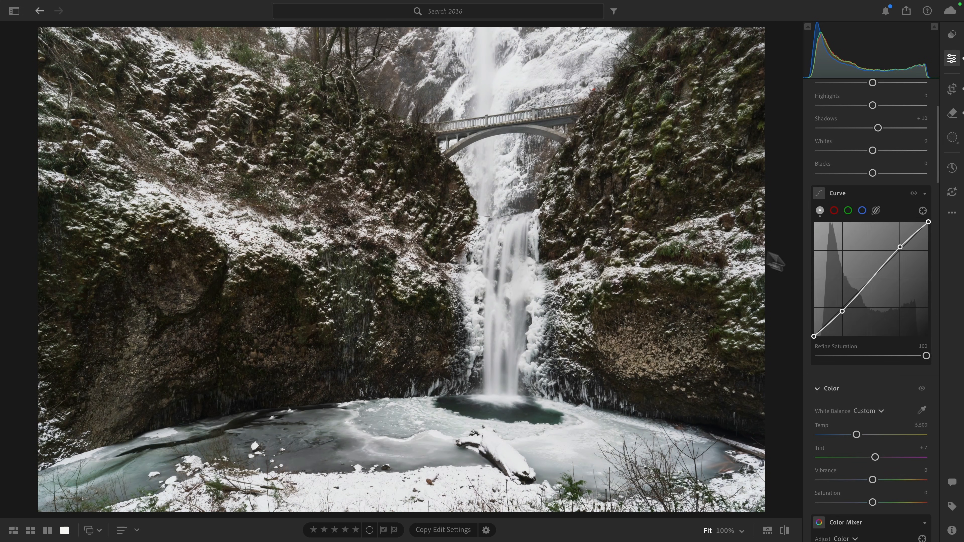
pyautogui.moveTo(901, 246); pyautogui.dragTo(900, 246)
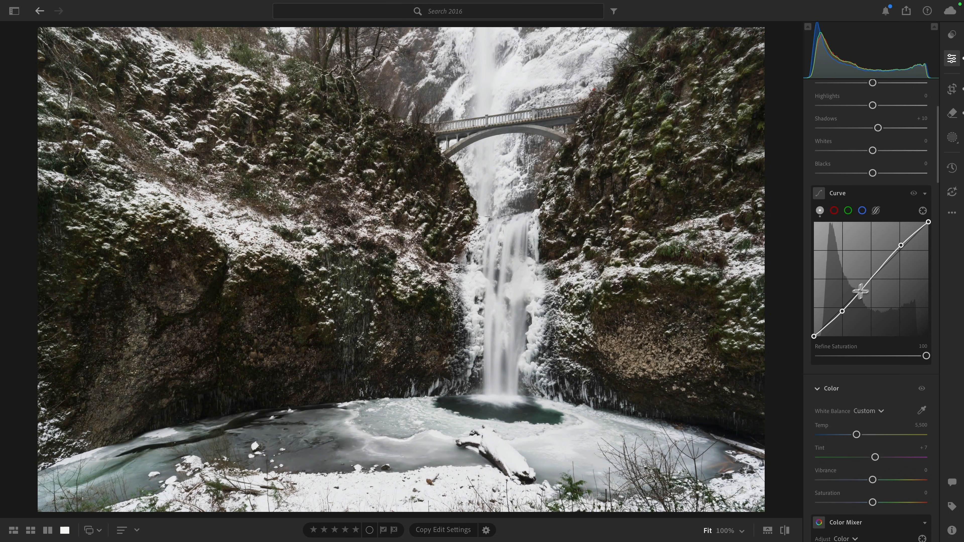
pyautogui.moveTo(871, 278); pyautogui.dragTo(872, 280)
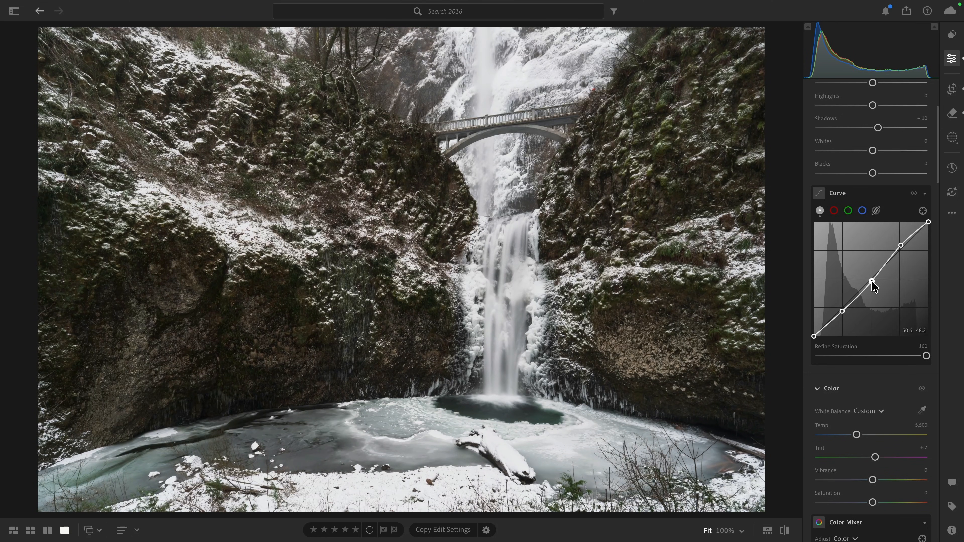
pyautogui.moveTo(814, 334)
pyautogui.mouseDown()
pyautogui.moveTo(809, 326)
pyautogui.moveTo(815, 334)
pyautogui.mouseUp()
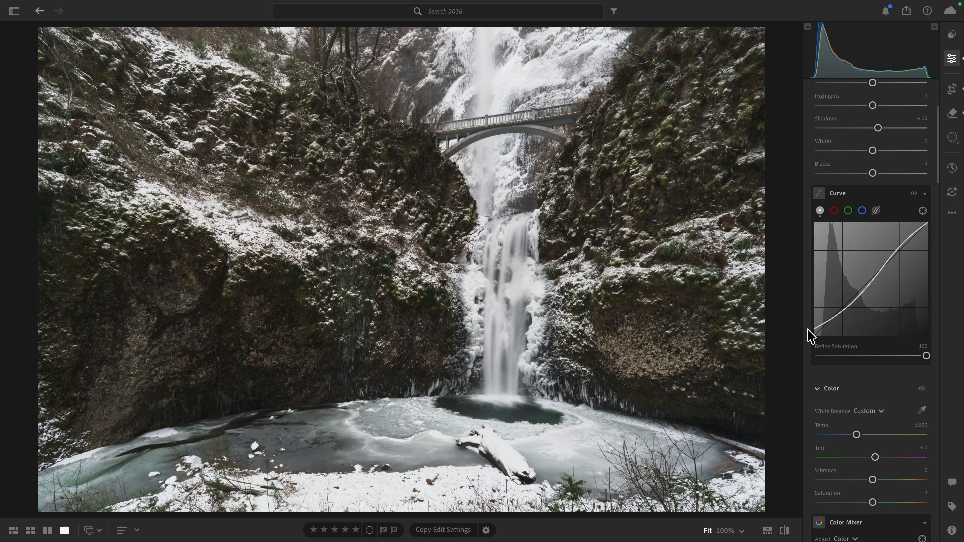
# - Set the curve's Refine Saturation to 49 and compare the photo with and without the curve
pyautogui.moveTo(926, 357); pyautogui.dragTo(880, 356)
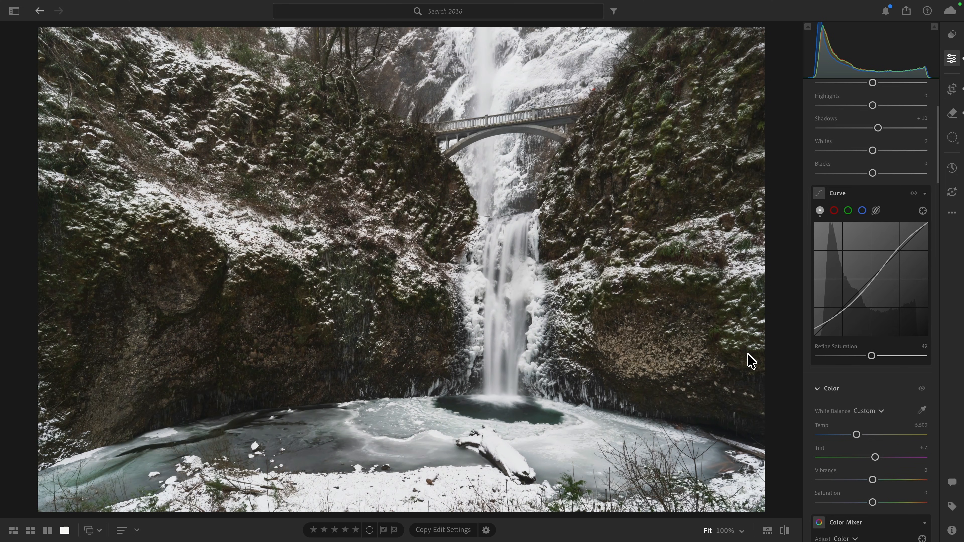
pyautogui.click(913, 193)
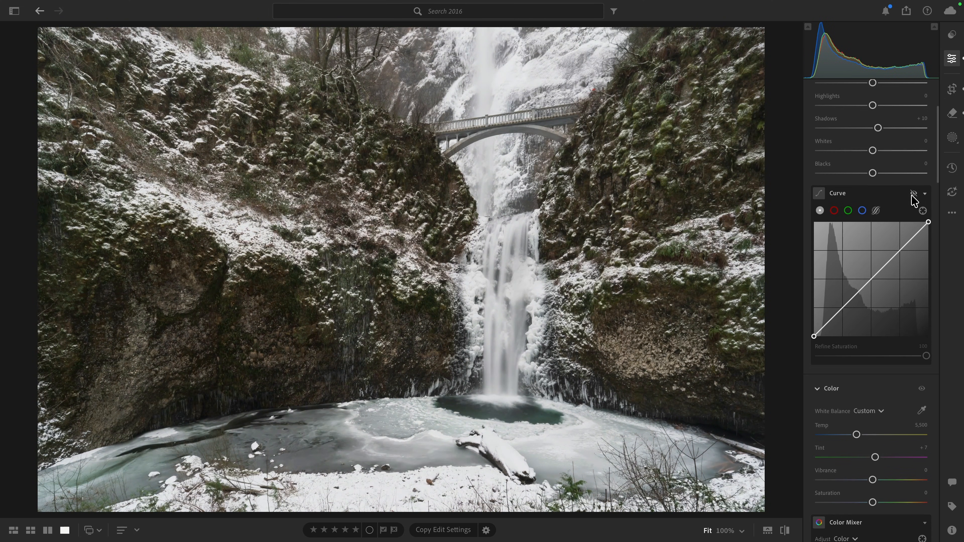
pyautogui.click(913, 194)
pyautogui.click(913, 194)
pyautogui.click(913, 193)
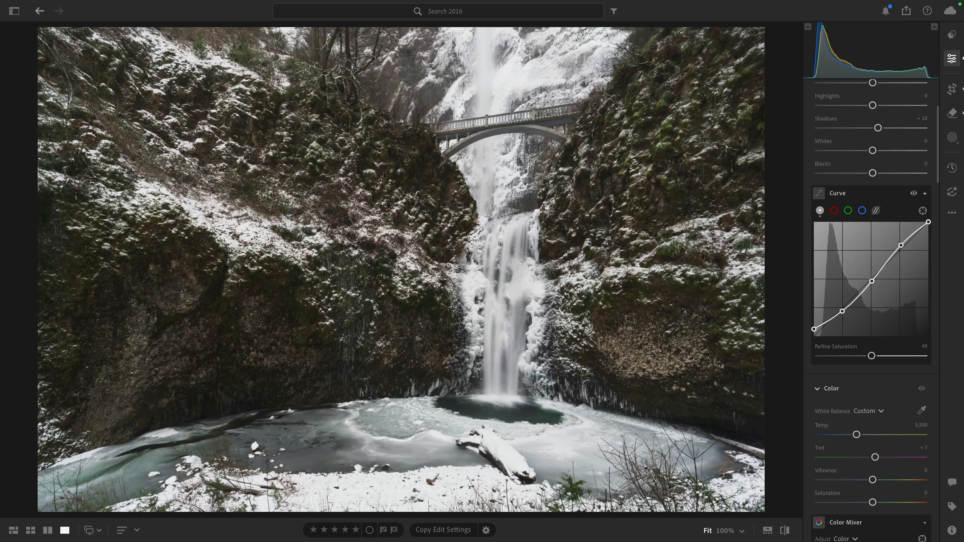
pyautogui.scroll(5, 888, 206)
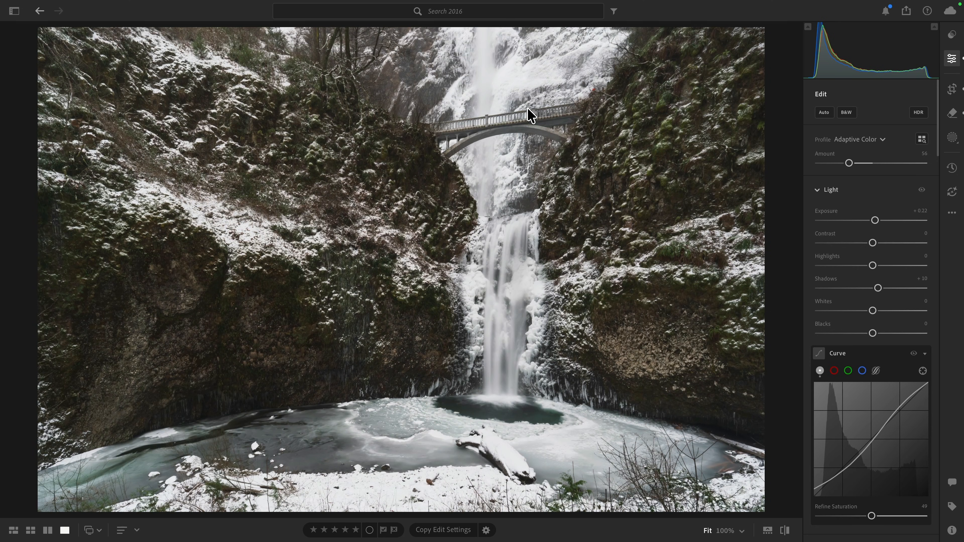
# - Create a radial gradient mask with Feather 50 around the waterfall and bridge, and shift it slightly to centre on the falls
pyautogui.click(951, 140)
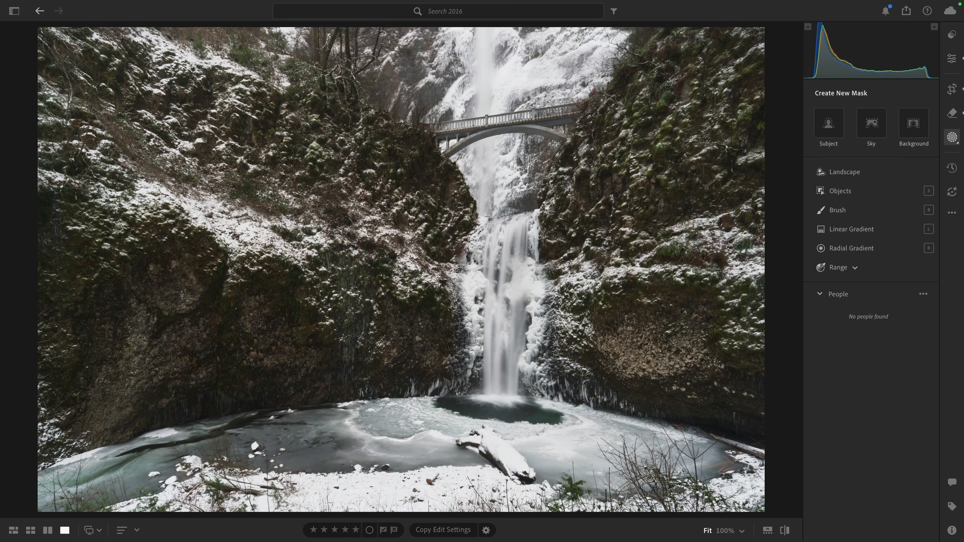
pyautogui.click(867, 248)
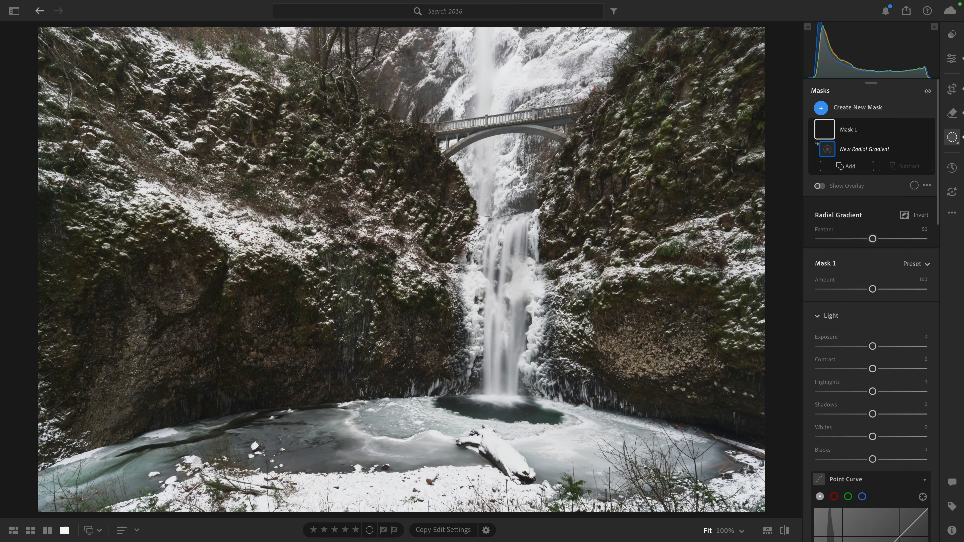
pyautogui.moveTo(527, 184); pyautogui.dragTo(376, 452)
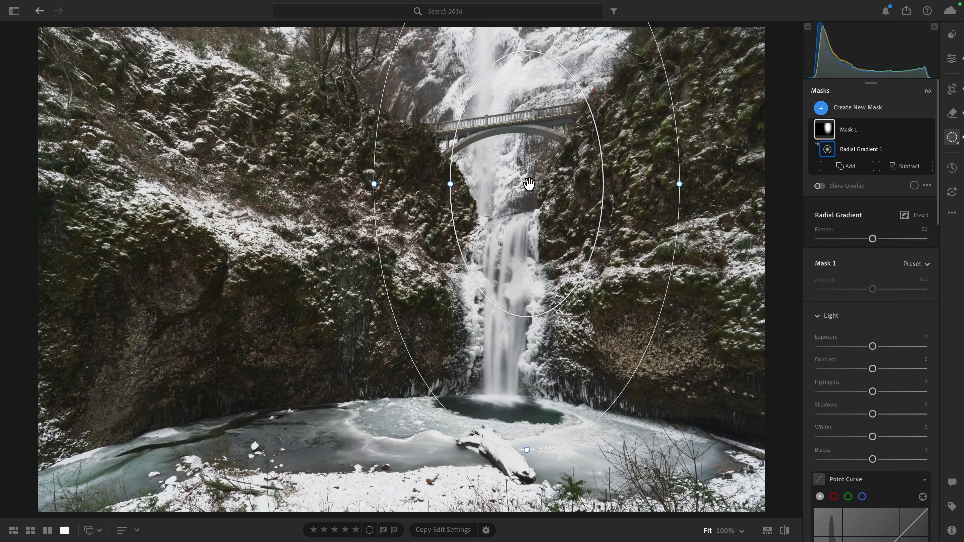
pyautogui.moveTo(527, 184); pyautogui.dragTo(513, 189)
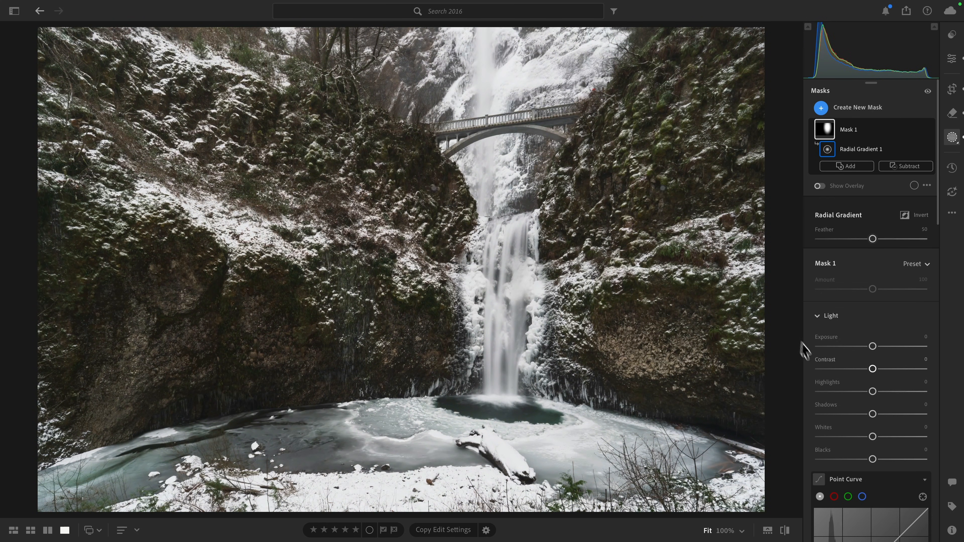
# - Try lowering the radial mask's Highlights and reset them to 0
pyautogui.moveTo(872, 391)
pyautogui.mouseDown()
pyautogui.moveTo(845, 392)
pyautogui.moveTo(867, 393)
pyautogui.moveTo(854, 392)
pyautogui.mouseUp()
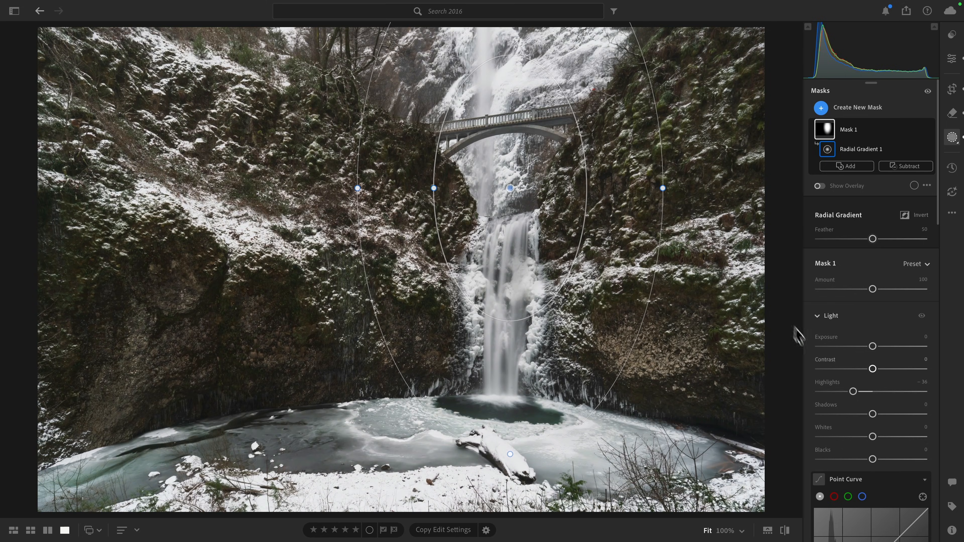
pyautogui.doubleClick(854, 391)
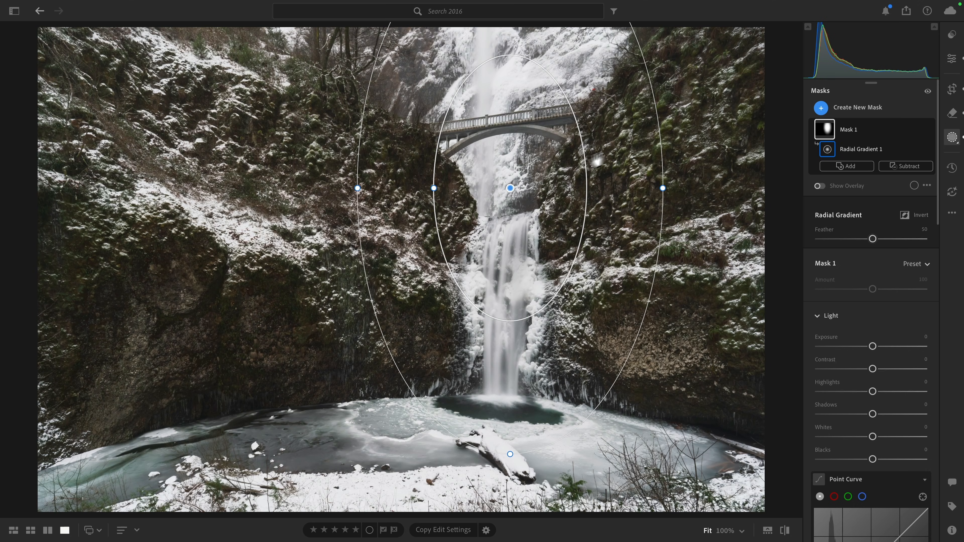
# - Shift the radial gradient slightly down and intersect its mask with a Luminance Range sampled from the bright snow above the bridge
pyautogui.moveTo(510, 188); pyautogui.dragTo(510, 200)
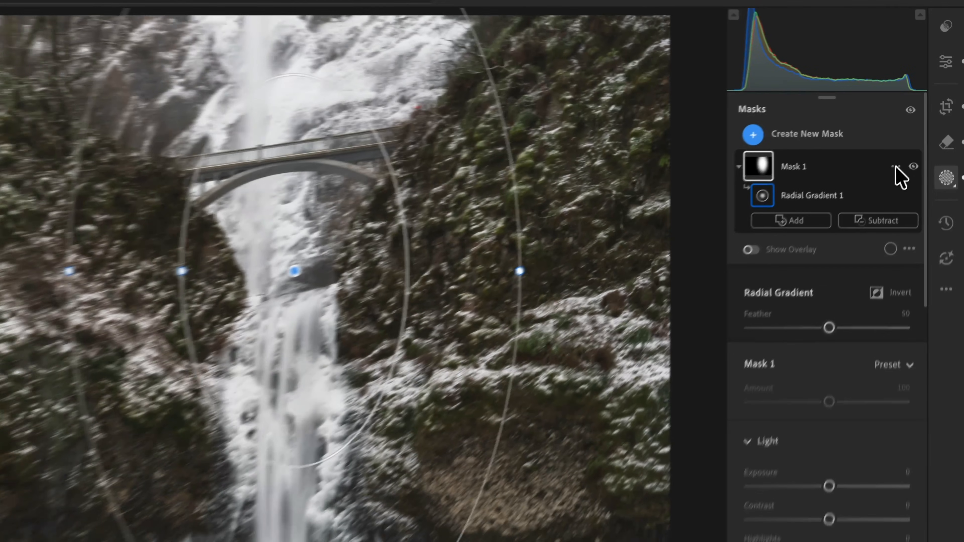
pyautogui.click(918, 130)
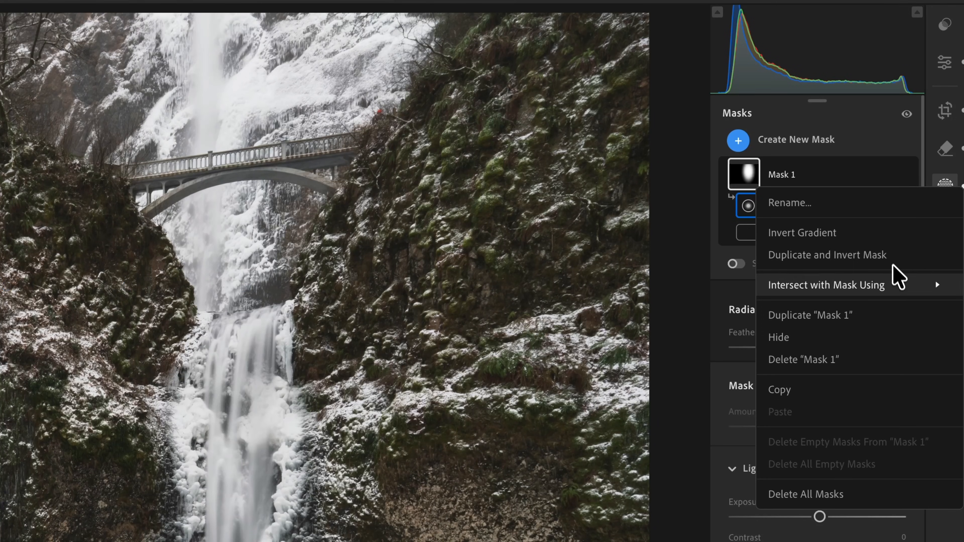
pyautogui.moveTo(893, 283)
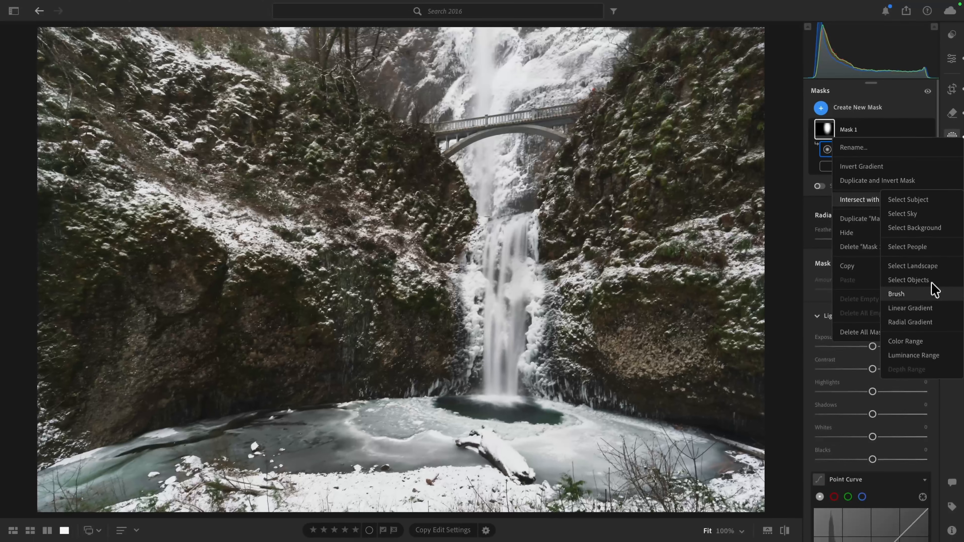
pyautogui.click(907, 357)
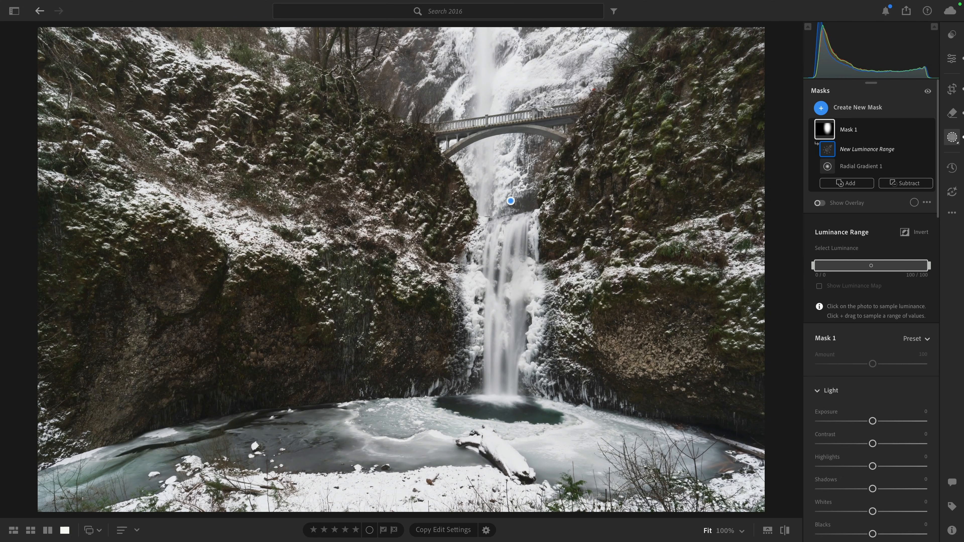
pyautogui.click(515, 81)
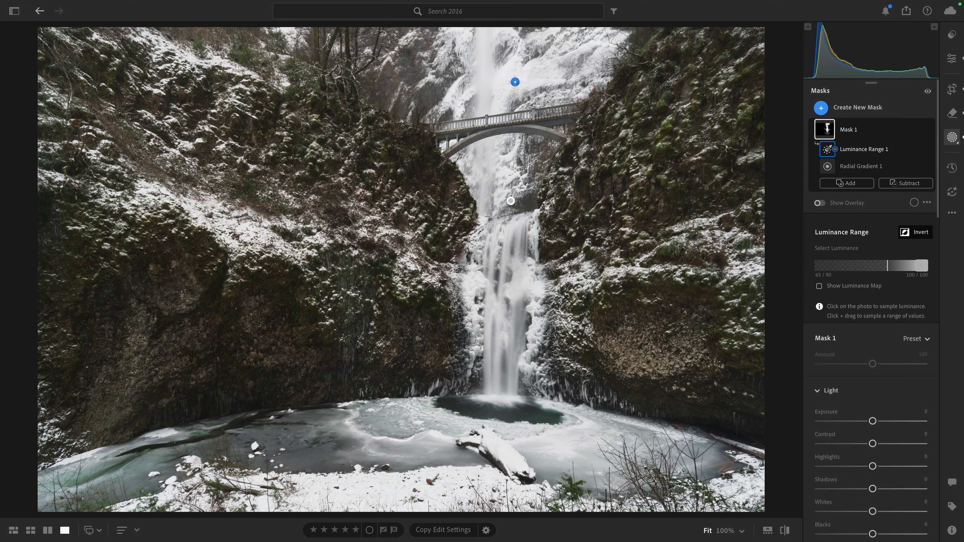
# - Narrow the mask's luminance range to 79/90 through 100/100, checking the coverage with the mask overlay
pyautogui.click(819, 203)
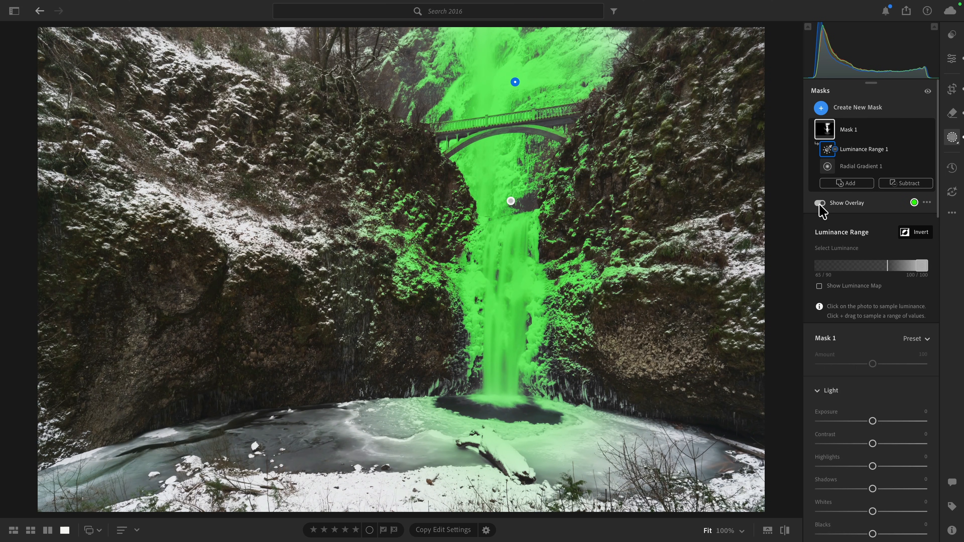
pyautogui.moveTo(888, 259); pyautogui.dragTo(905, 259)
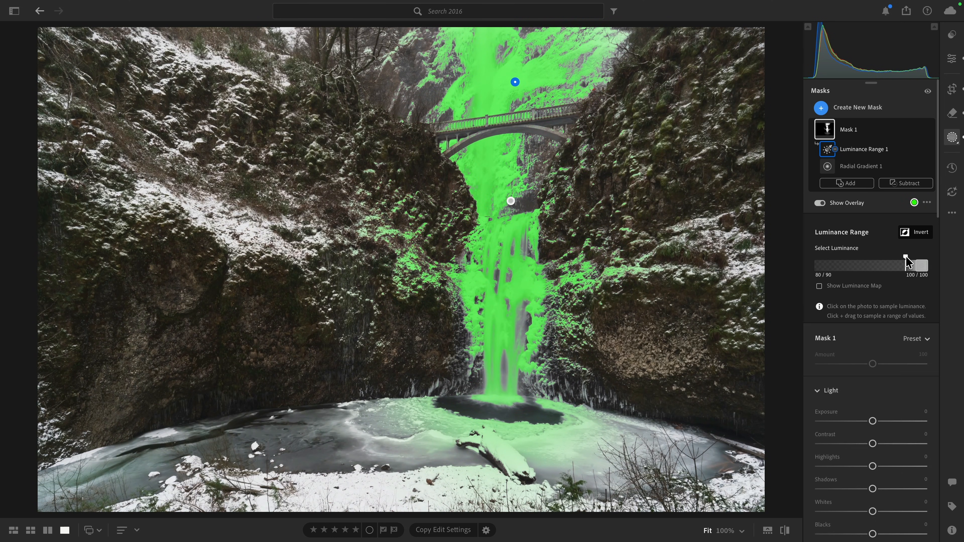
pyautogui.moveTo(905, 258); pyautogui.dragTo(900, 259)
pyautogui.moveTo(917, 265); pyautogui.dragTo(916, 265)
pyautogui.click(820, 203)
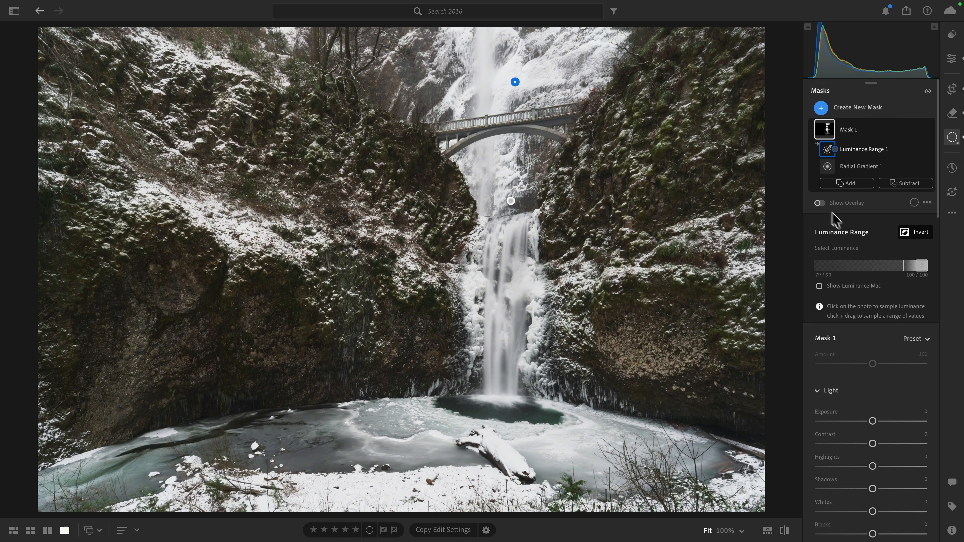
# - Lower the mask's Highlights to -30 and its Exposure to -0.04
pyautogui.scroll(-5, 846, 232)
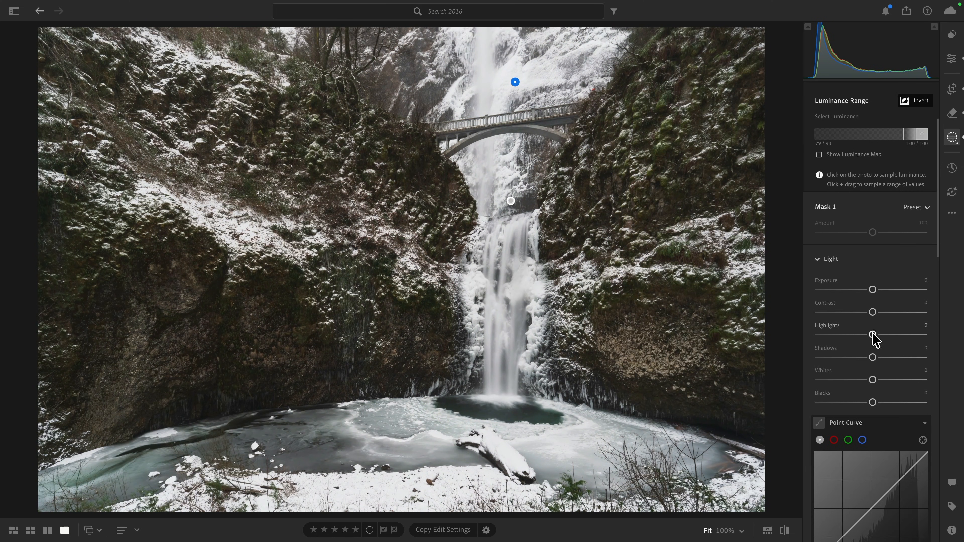
pyautogui.moveTo(872, 335); pyautogui.dragTo(856, 334)
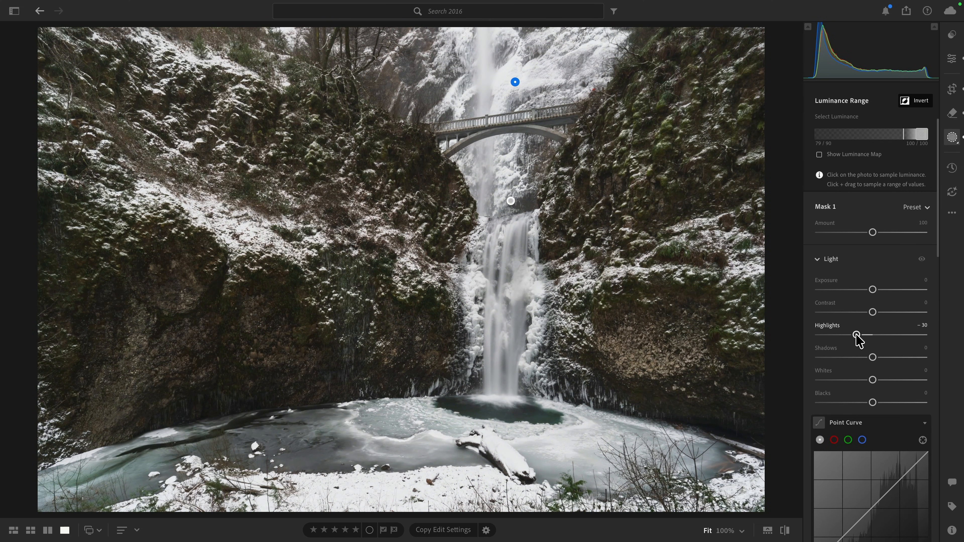
pyautogui.moveTo(872, 288); pyautogui.dragTo(873, 292)
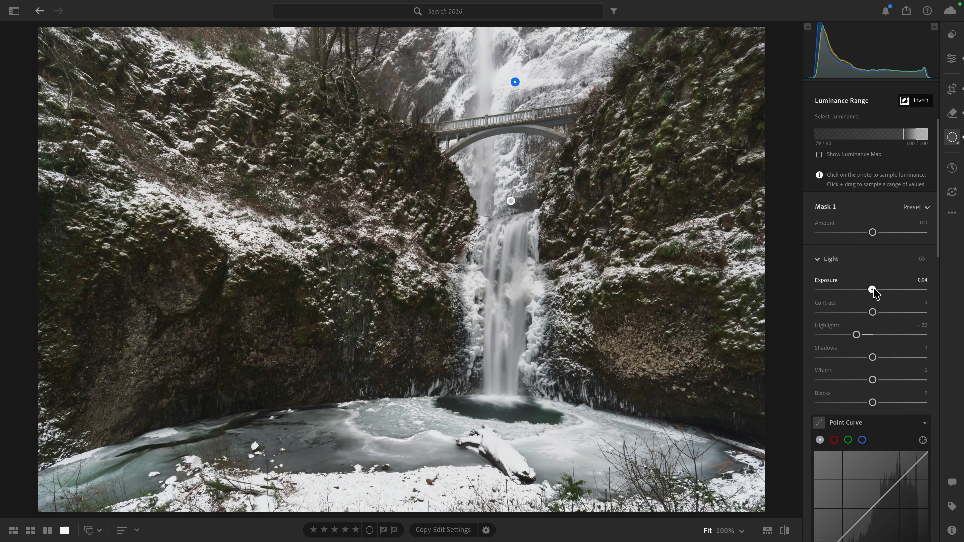
pyautogui.moveTo(856, 335)
pyautogui.mouseDown()
pyautogui.moveTo(865, 334)
pyautogui.moveTo(856, 335)
pyautogui.mouseUp()
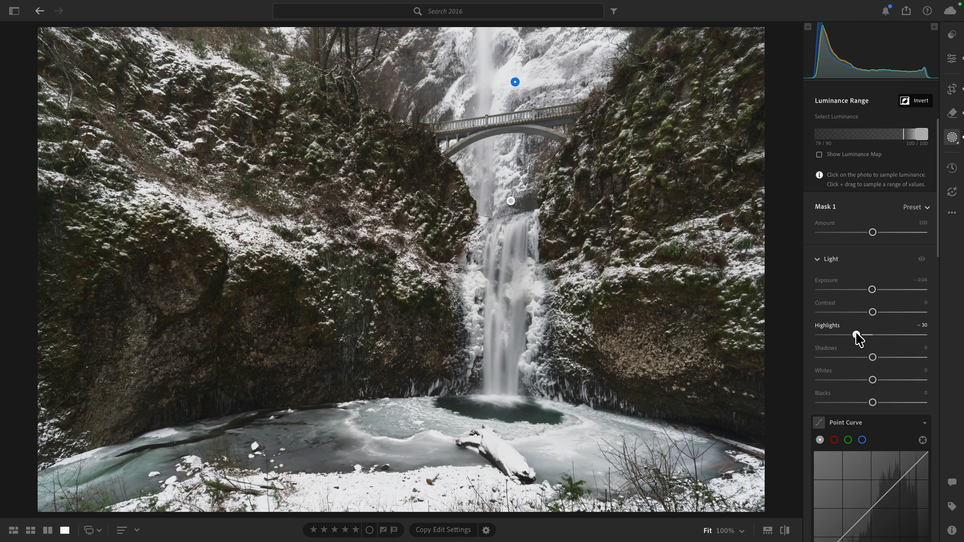
# - Compare the waterfall snow repeatedly with and without the mask's adjustments
pyautogui.scroll(3, 857, 336)
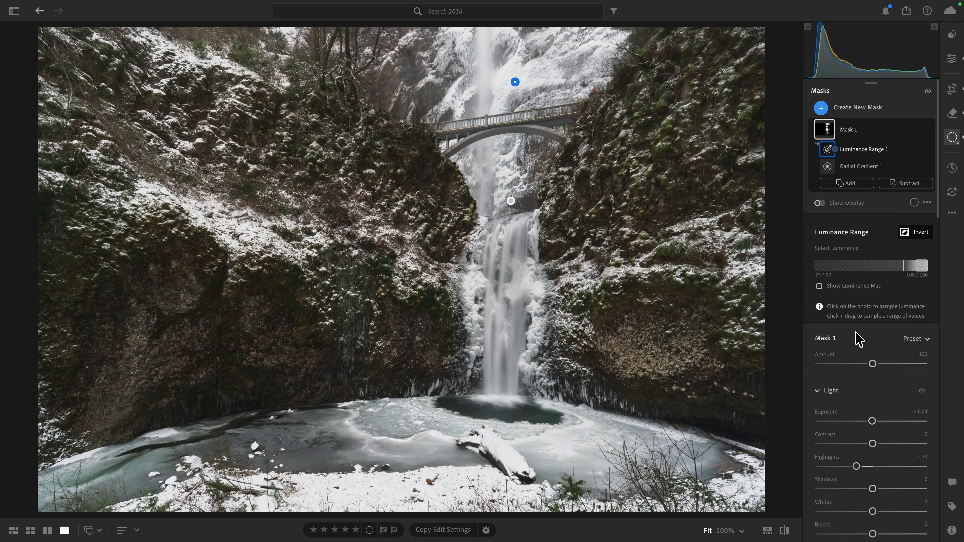
pyautogui.click(929, 130)
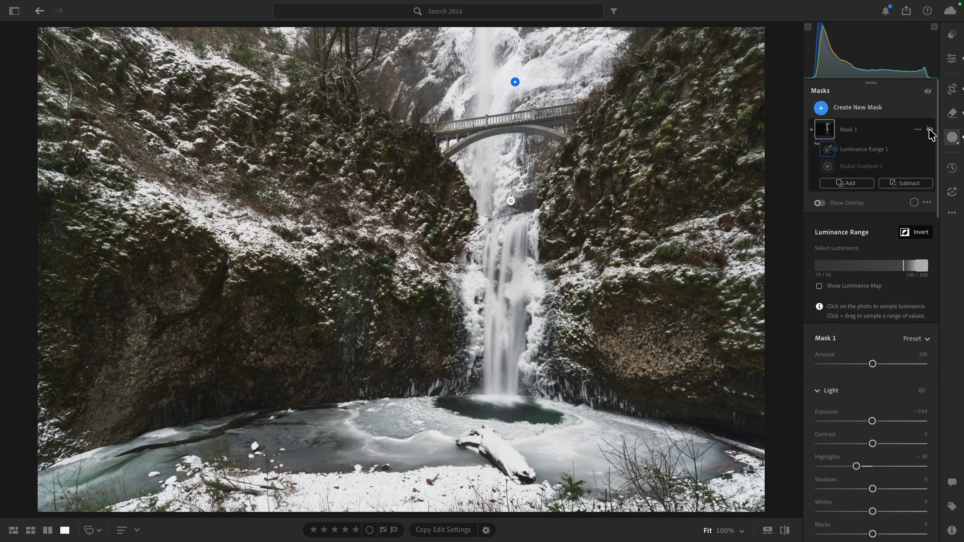
pyautogui.click(929, 129)
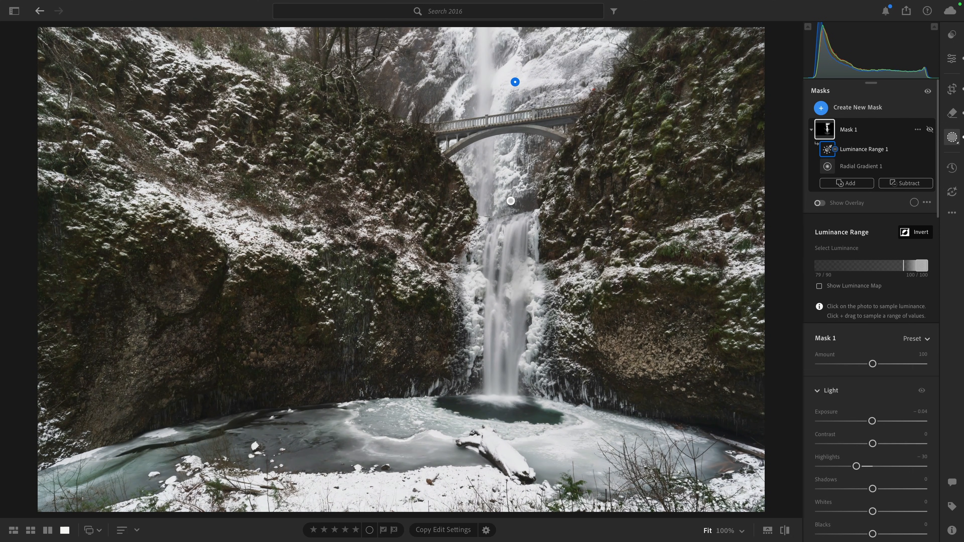
pyautogui.click(929, 129)
pyautogui.click(929, 130)
pyautogui.click(929, 129)
pyautogui.click(929, 130)
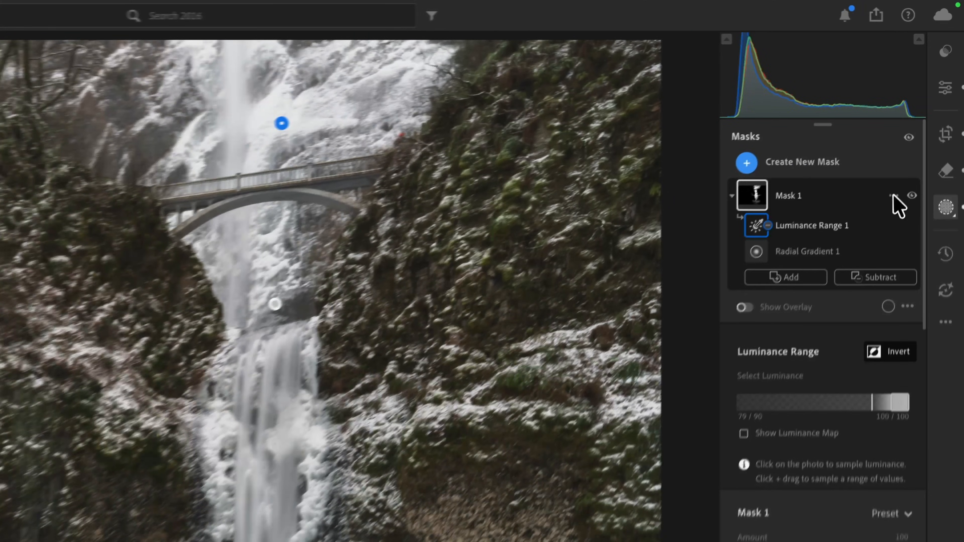
# - Rename the mask "Snow highlight recovery" and set its Amount to 77
pyautogui.click(917, 129)
pyautogui.click(889, 151)
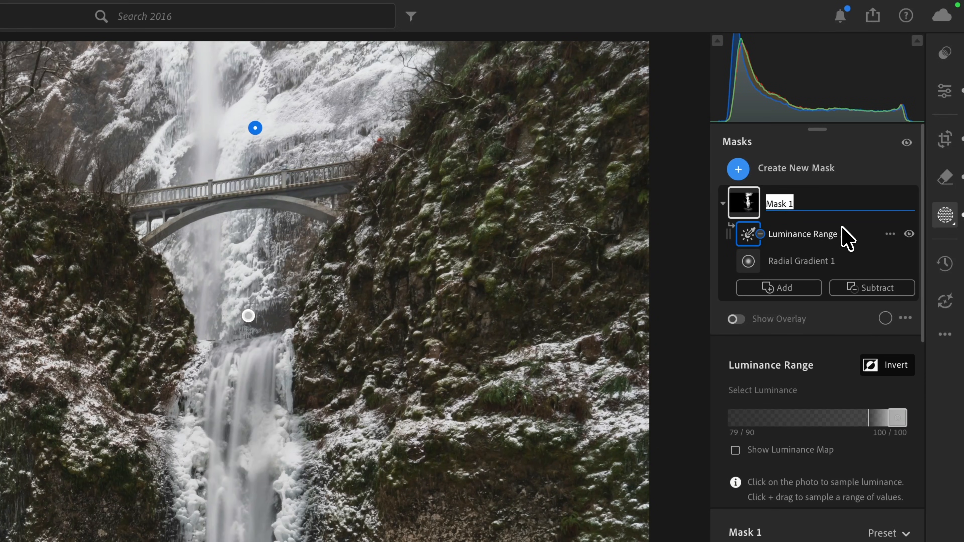
pyautogui.write('Snow highlight recov')
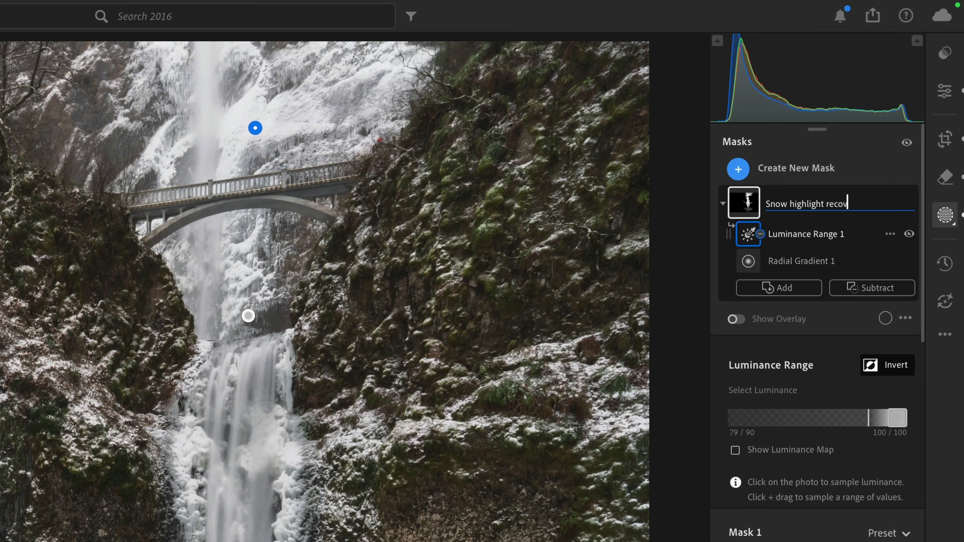
pyautogui.write('ery')
pyautogui.press('Return')
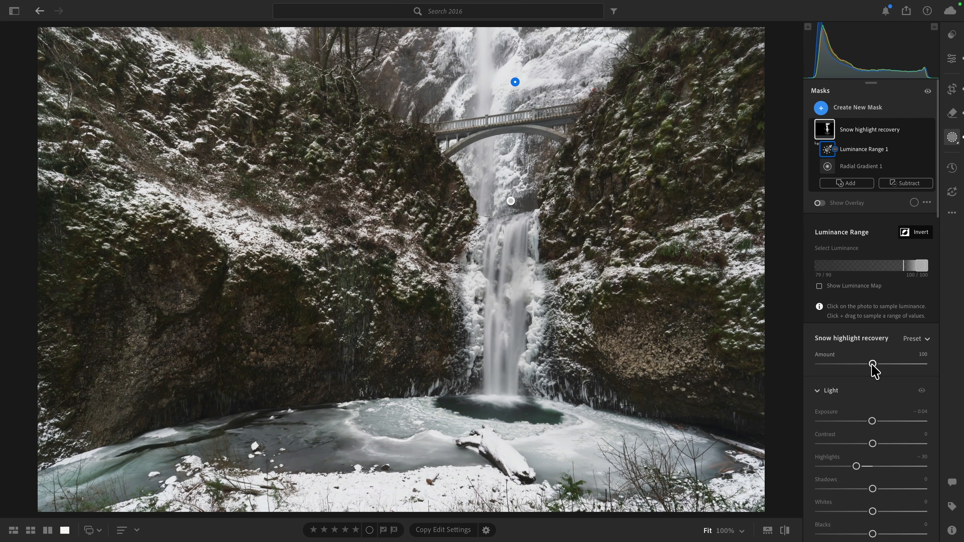
pyautogui.moveTo(873, 365)
pyautogui.mouseDown()
pyautogui.moveTo(805, 366)
pyautogui.moveTo(934, 369)
pyautogui.moveTo(846, 365)
pyautogui.moveTo(860, 365)
pyautogui.mouseUp()
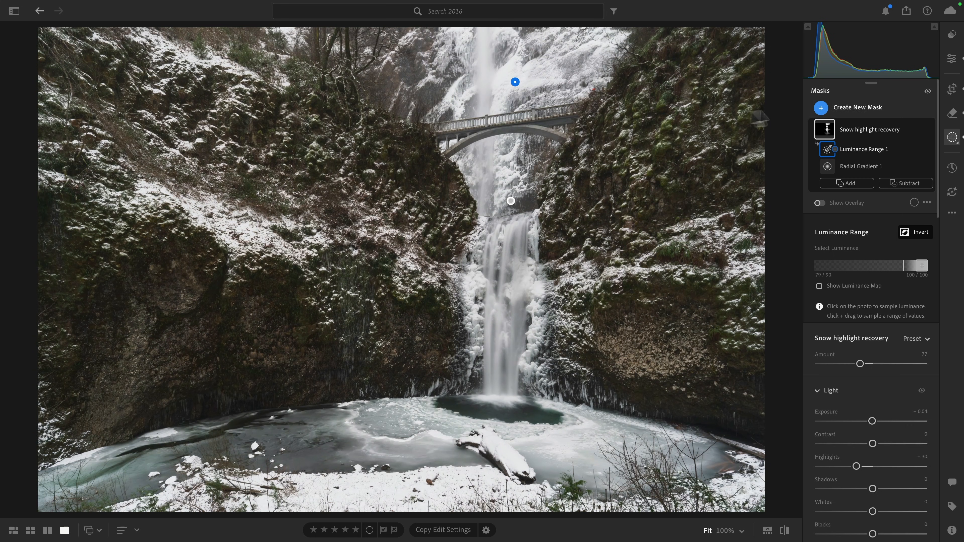
# - Crop the photo to a 1 x 1 aspect with the waterfall placed somewhat right of the frame's centre
pyautogui.click(951, 91)
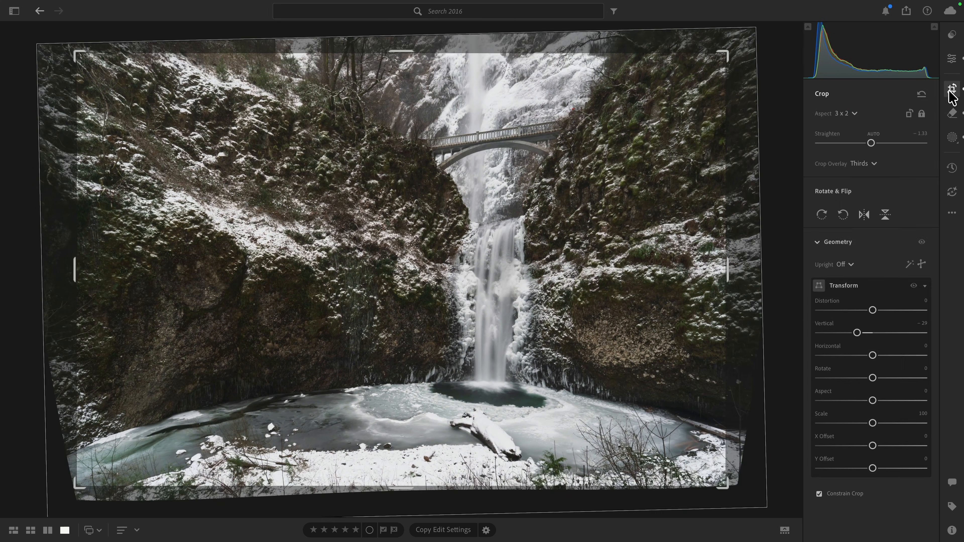
pyautogui.click(848, 113)
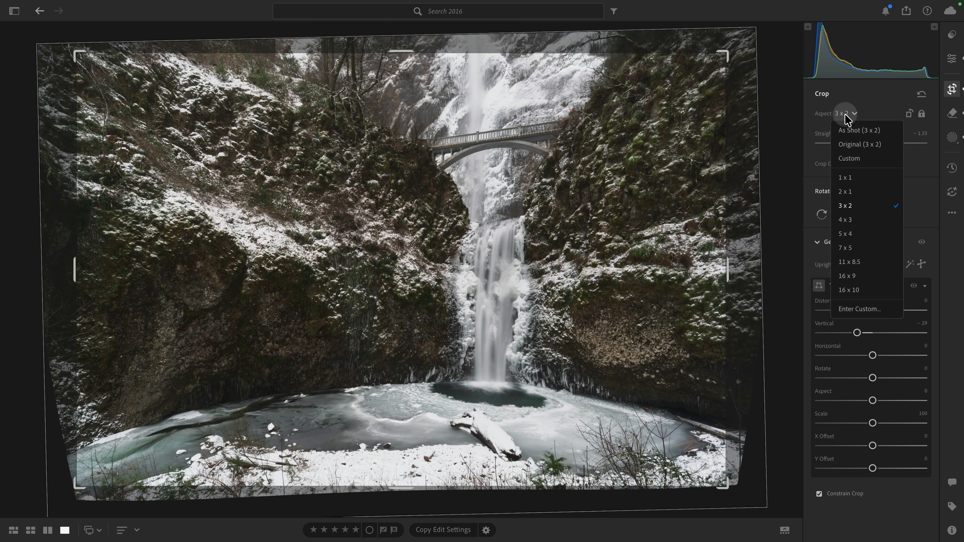
pyautogui.click(850, 178)
pyautogui.moveTo(462, 208); pyautogui.dragTo(411, 211)
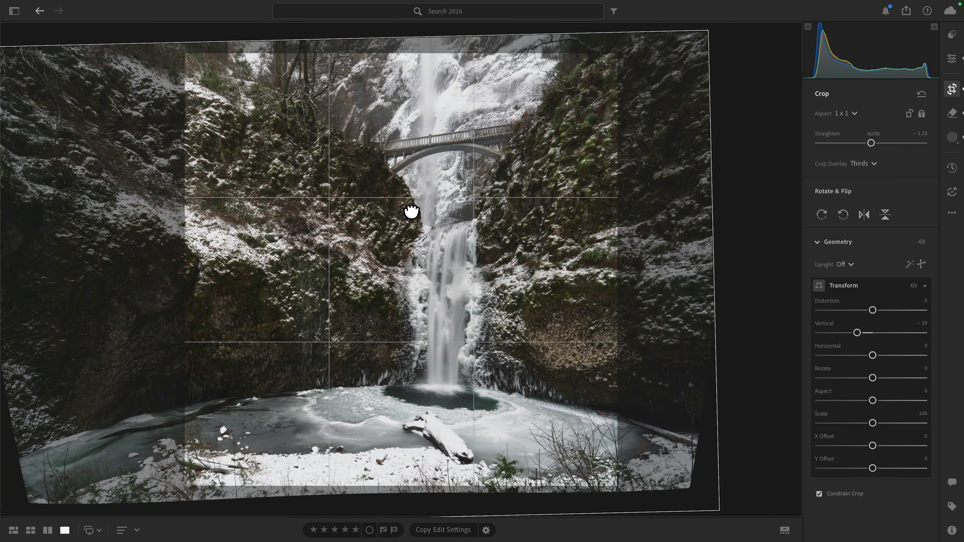
pyautogui.press('e')
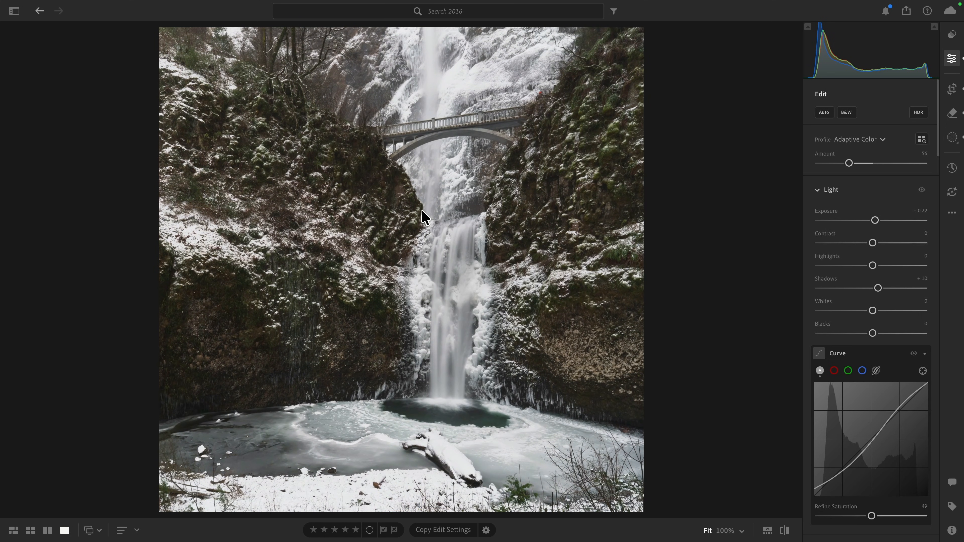
# - Reposition the photo within the square crop so the waterfall sits close to the centre
pyautogui.press('c')
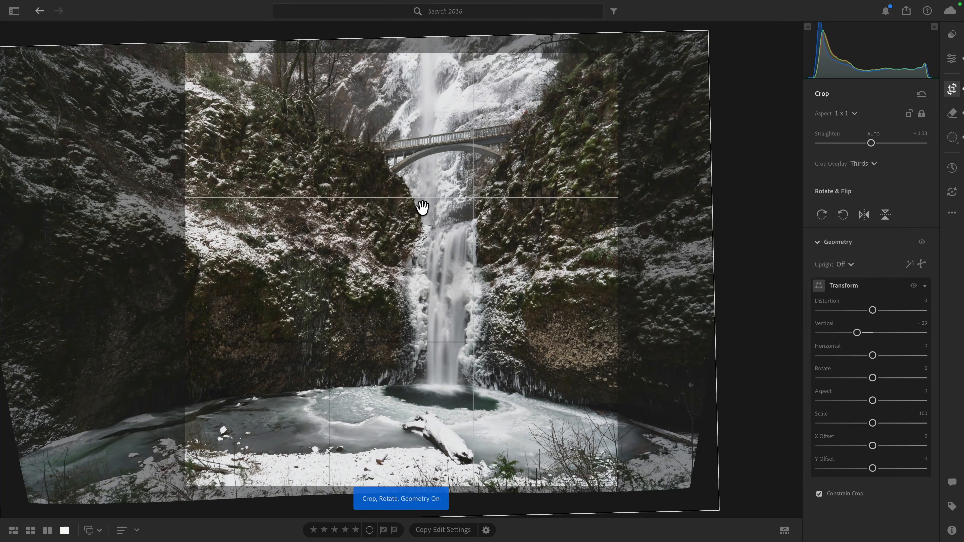
pyautogui.moveTo(421, 200); pyautogui.dragTo(388, 210)
pyautogui.press('e')
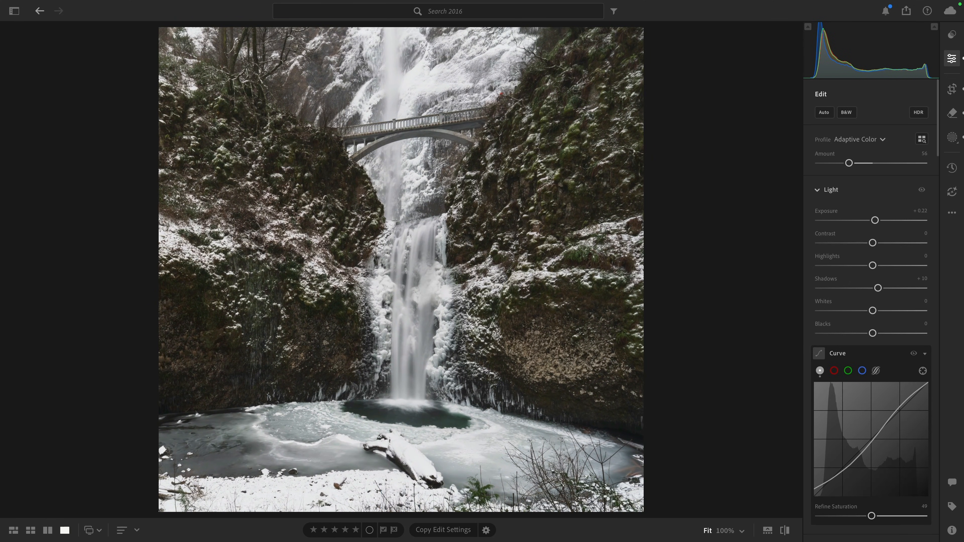
pyautogui.press('c')
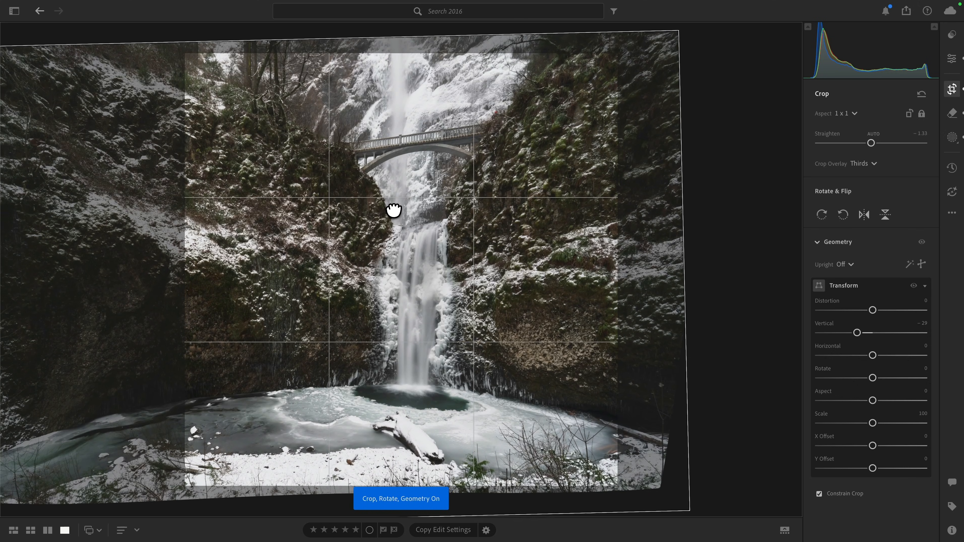
pyautogui.press('e')
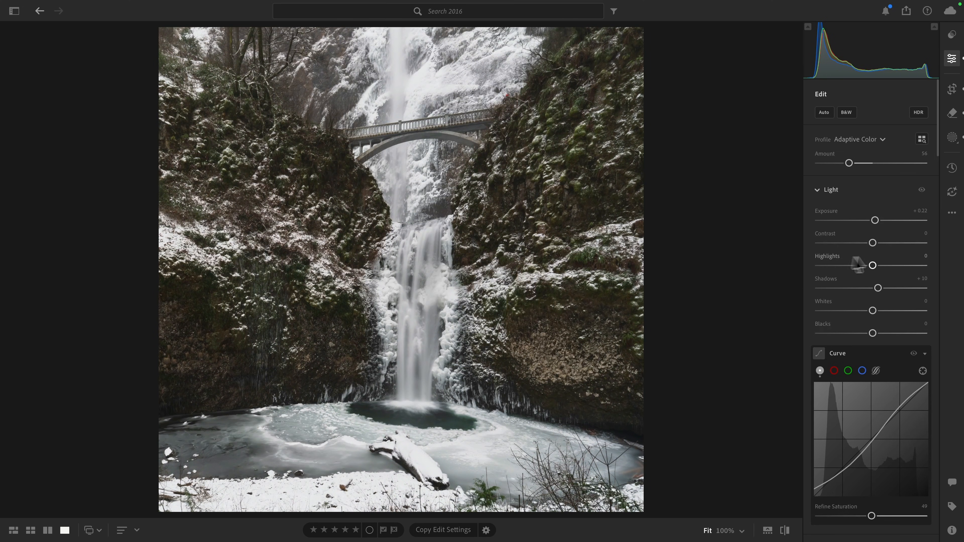
# - Set the Color Calibration Blue Primary Saturation to +11 and the Green Primary Saturation to +6
pyautogui.scroll(-15, 873, 265)
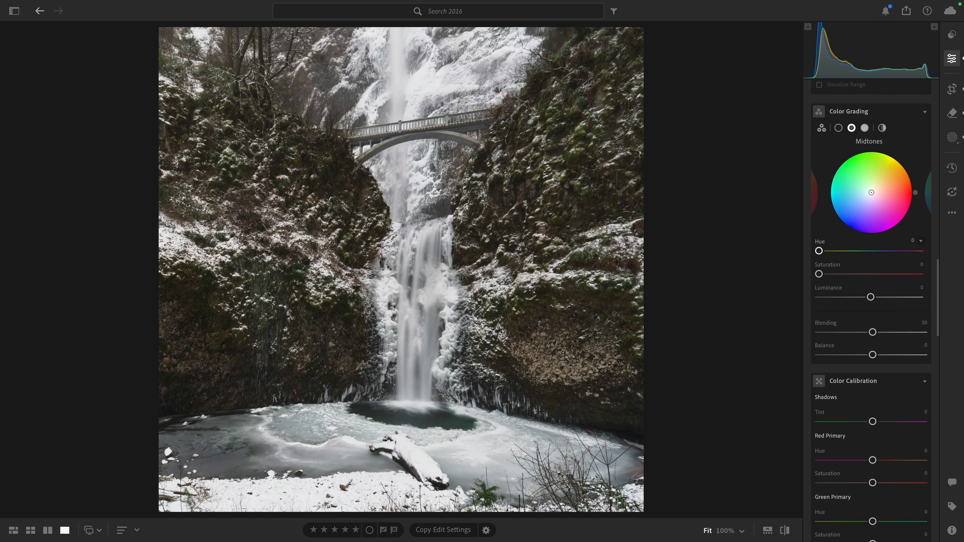
pyautogui.scroll(-8, 880, 266)
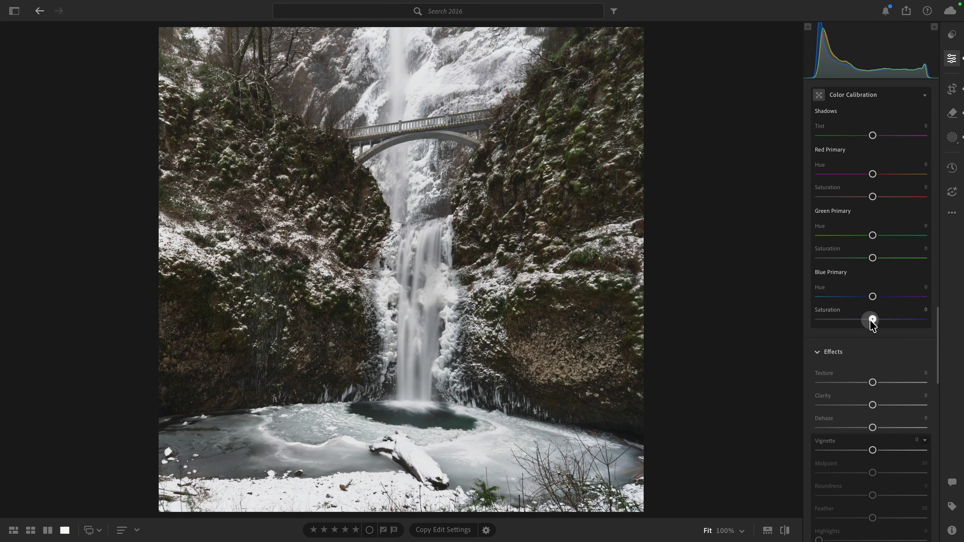
pyautogui.moveTo(871, 321); pyautogui.dragTo(876, 321)
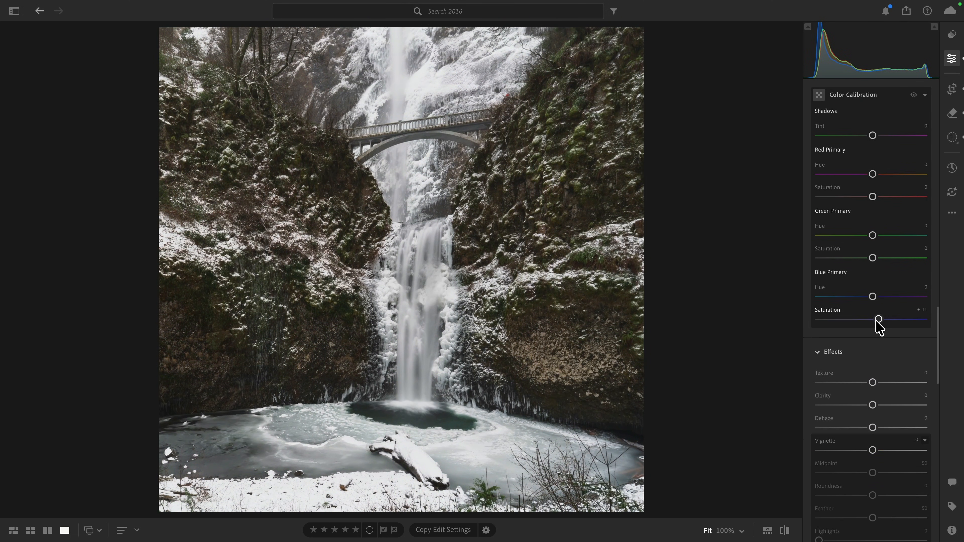
pyautogui.moveTo(873, 258); pyautogui.dragTo(874, 259)
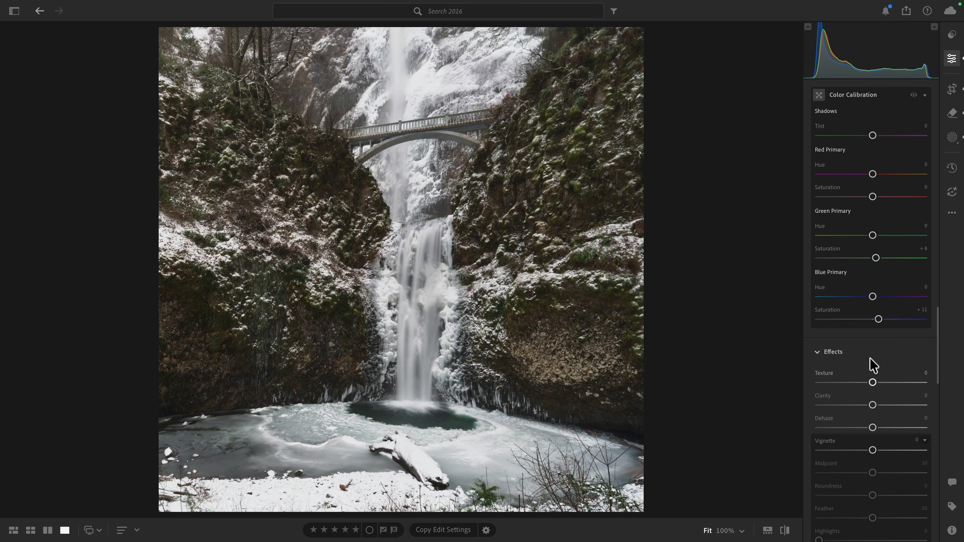
# - Raise the photo's Texture to +12 and its Clarity to +3
pyautogui.moveTo(872, 383); pyautogui.dragTo(875, 384)
pyautogui.moveTo(872, 405); pyautogui.dragTo(876, 408)
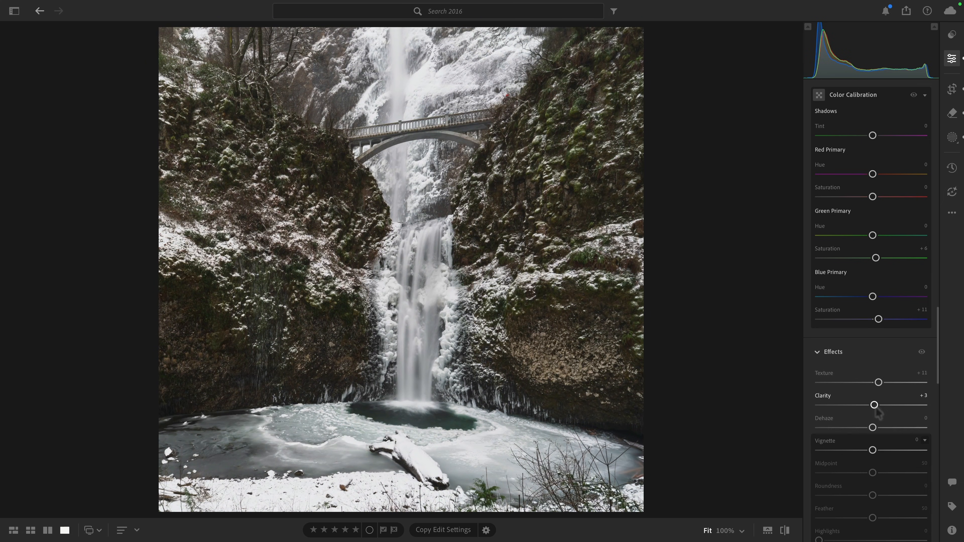
# - Set the Color Grading Shadows to Hue 234, Saturation 14 and Luminance +24
pyautogui.scroll(10, 879, 413)
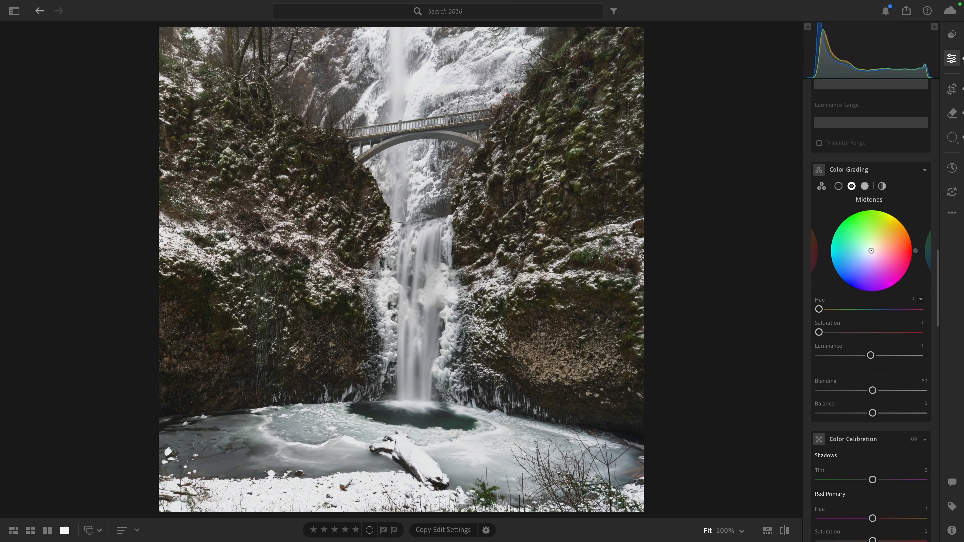
pyautogui.scroll(1, 871, 311)
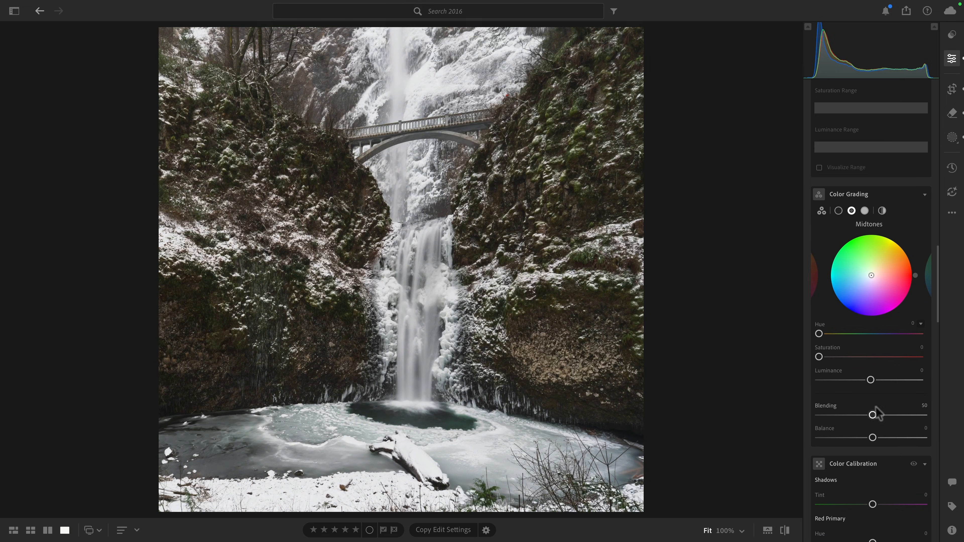
pyautogui.click(839, 211)
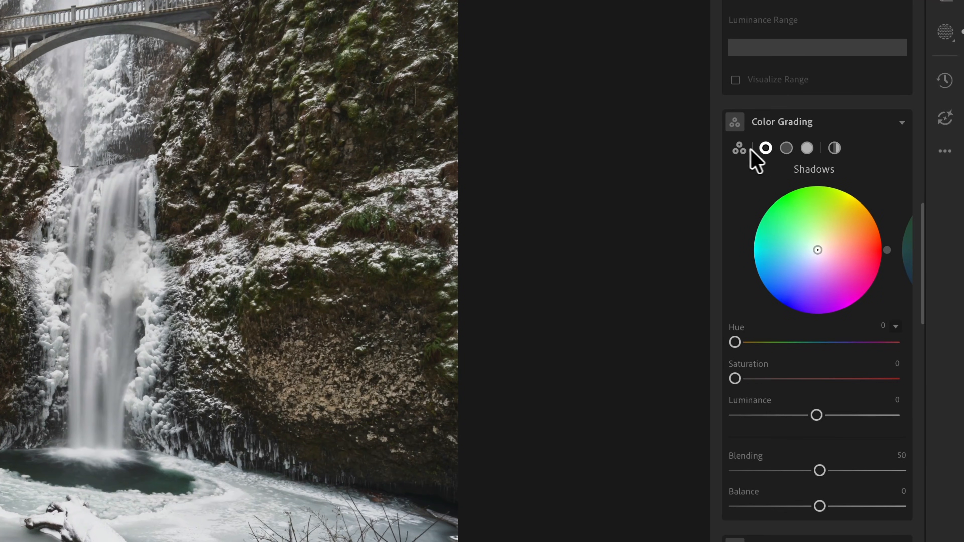
pyautogui.click(740, 149)
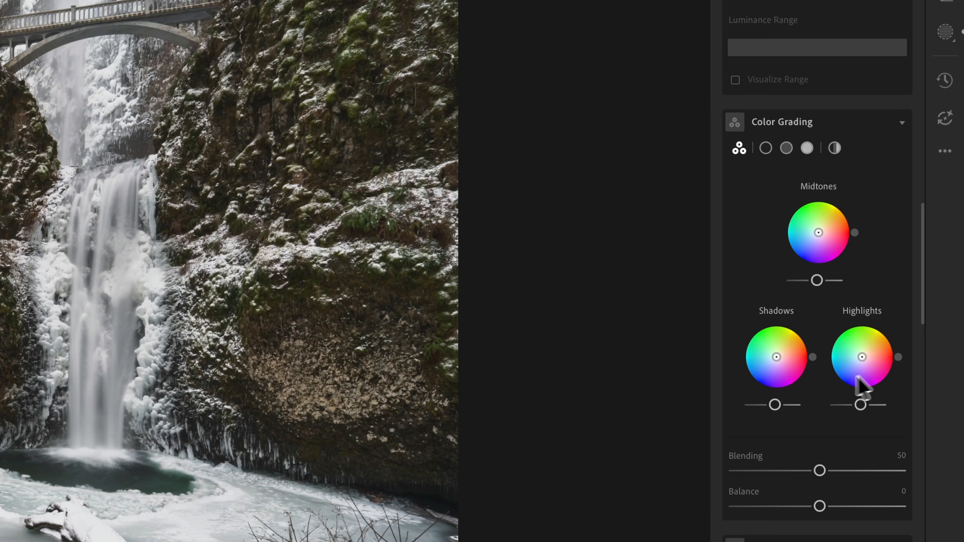
pyautogui.click(765, 149)
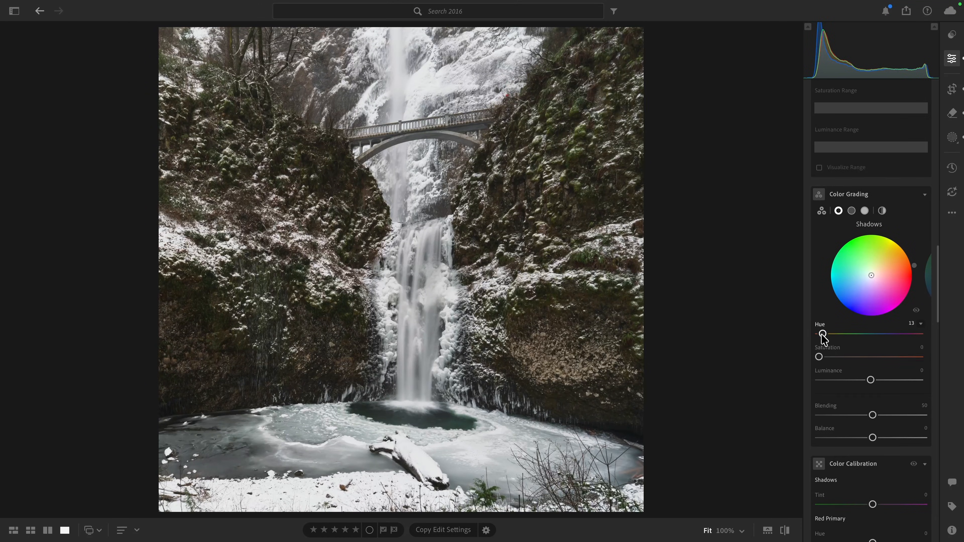
pyautogui.moveTo(822, 334); pyautogui.dragTo(887, 344)
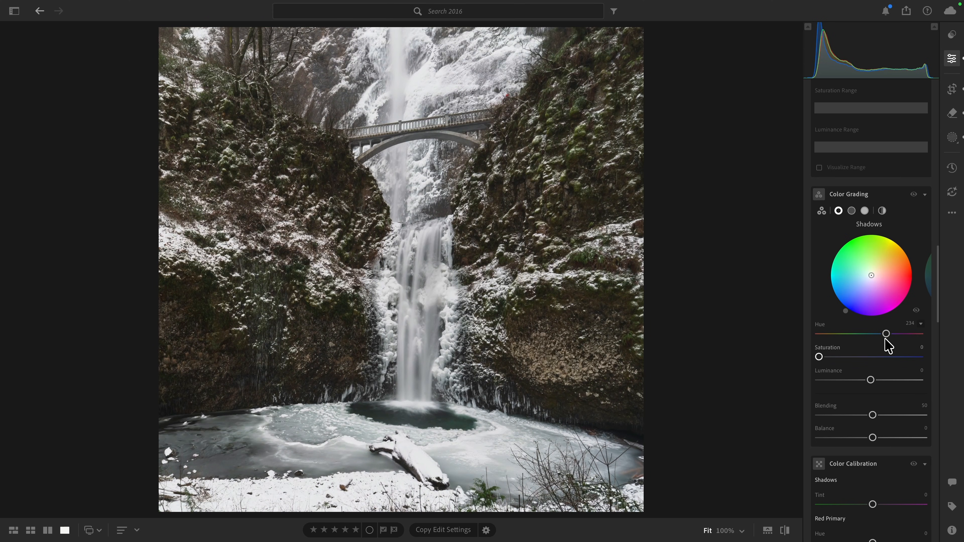
pyautogui.moveTo(818, 357); pyautogui.dragTo(825, 357)
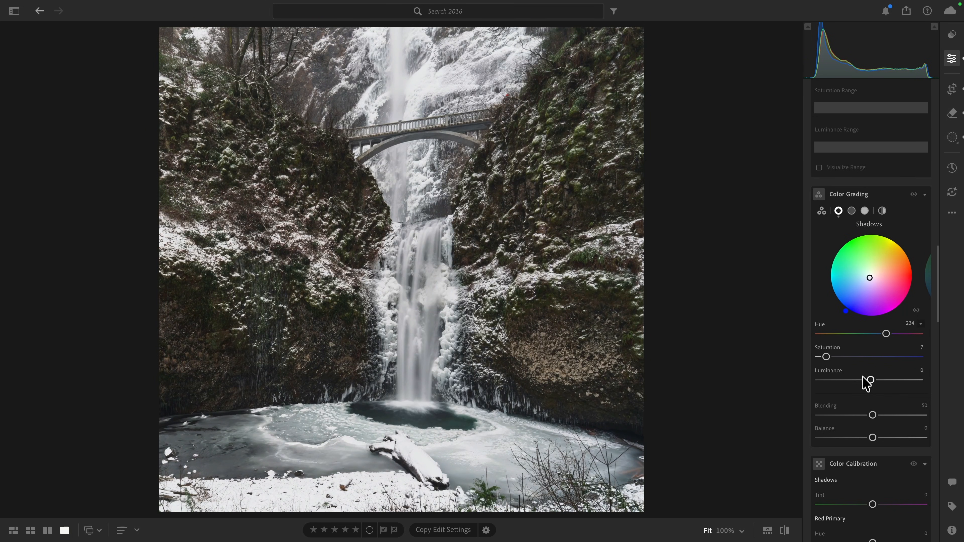
pyautogui.moveTo(870, 380); pyautogui.dragTo(852, 380)
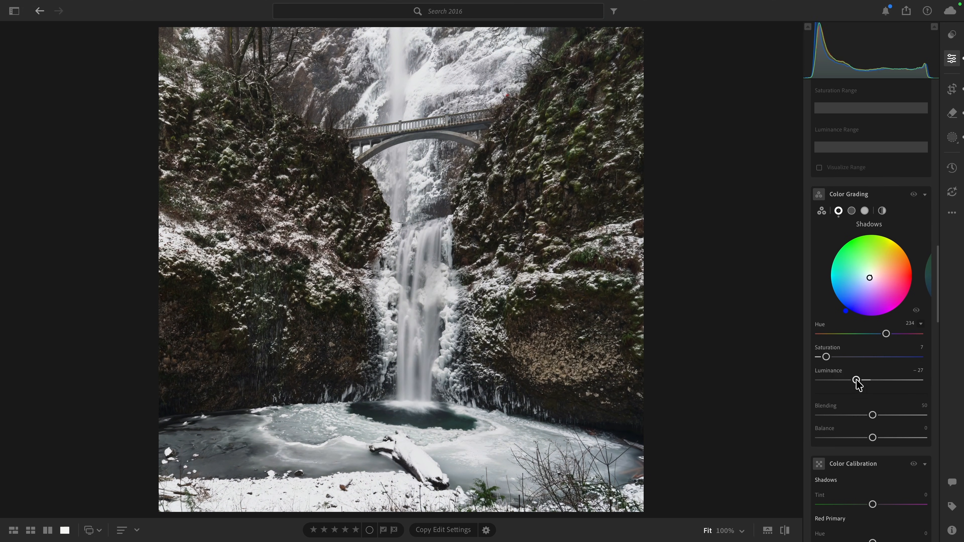
pyautogui.moveTo(857, 381); pyautogui.dragTo(883, 385)
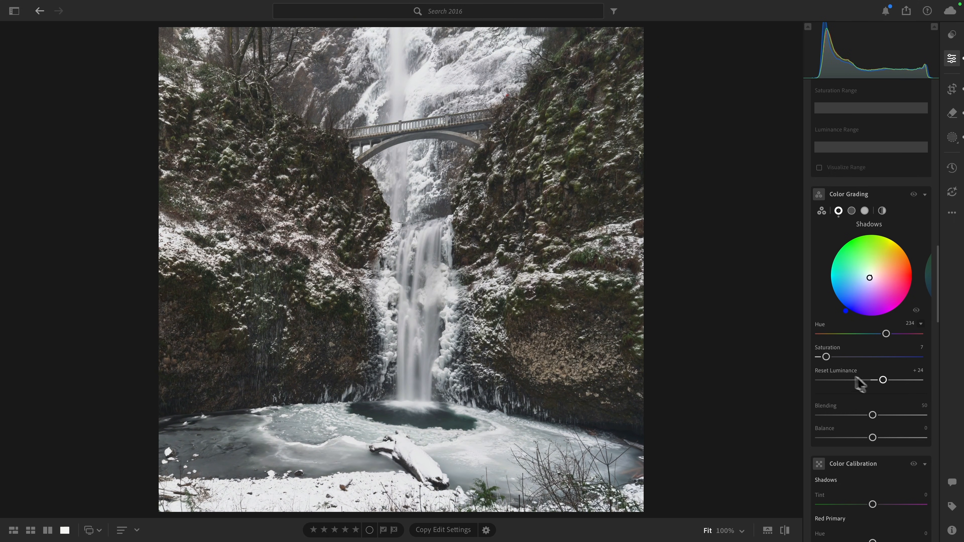
pyautogui.moveTo(826, 357); pyautogui.dragTo(832, 358)
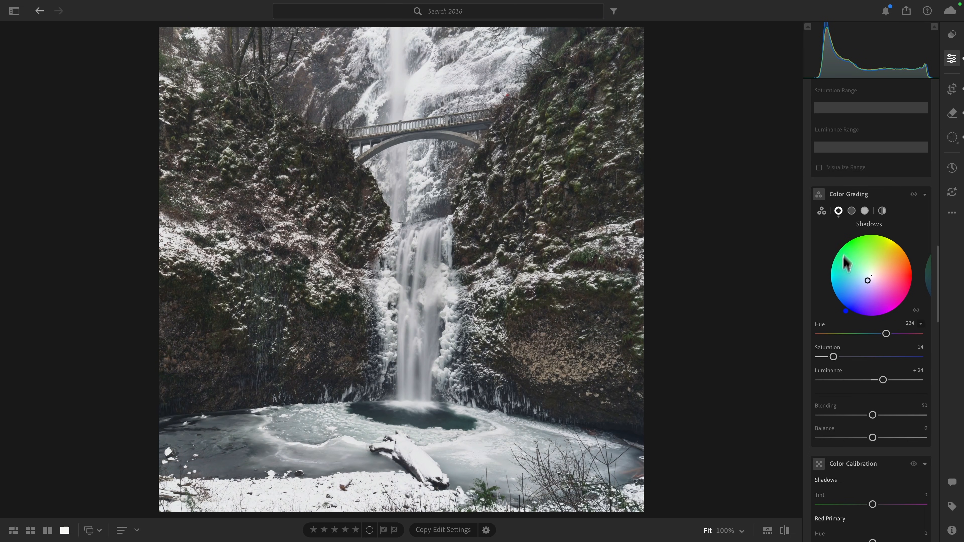
# - Set the Color Grading Midtones to Hue 166, Saturation 32 and Luminance +23
pyautogui.click(851, 212)
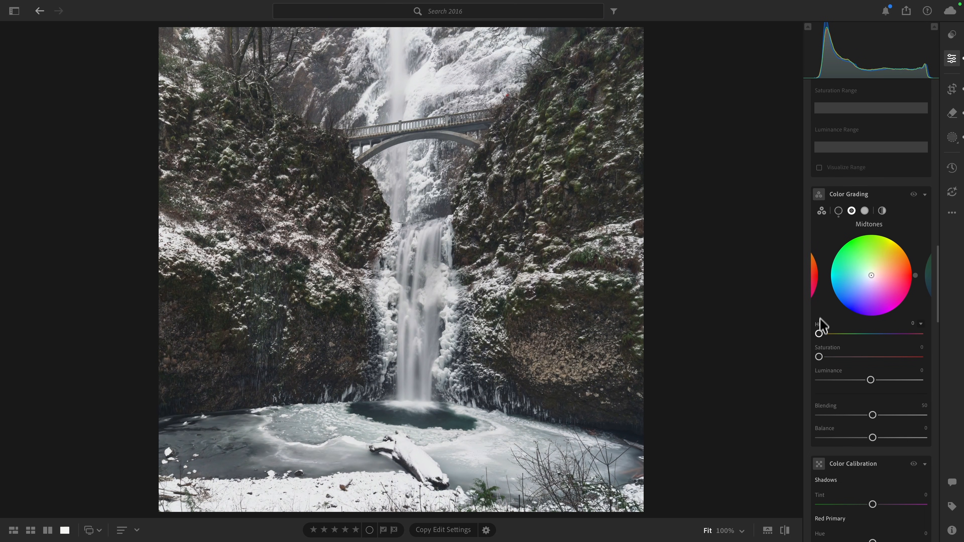
pyautogui.moveTo(819, 334); pyautogui.dragTo(858, 334)
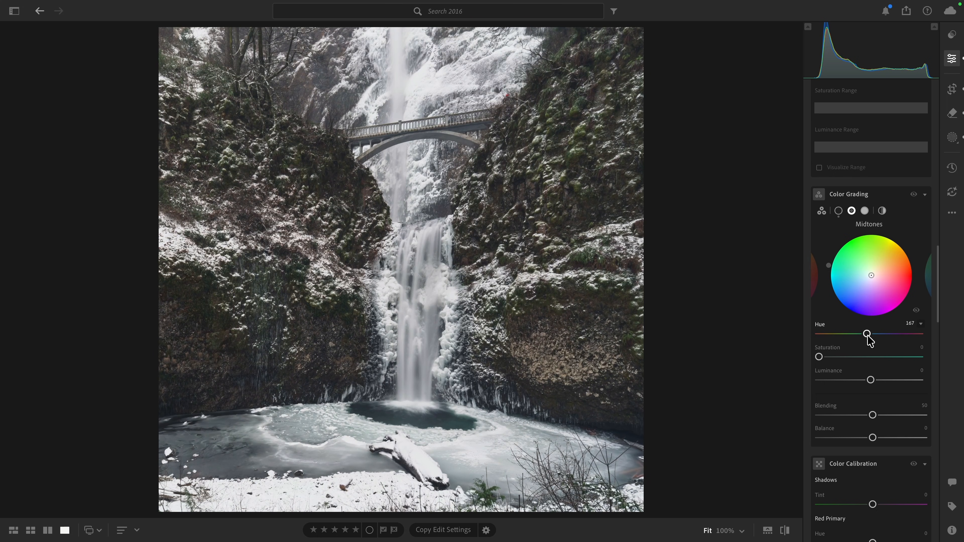
pyautogui.moveTo(819, 357); pyautogui.dragTo(847, 360)
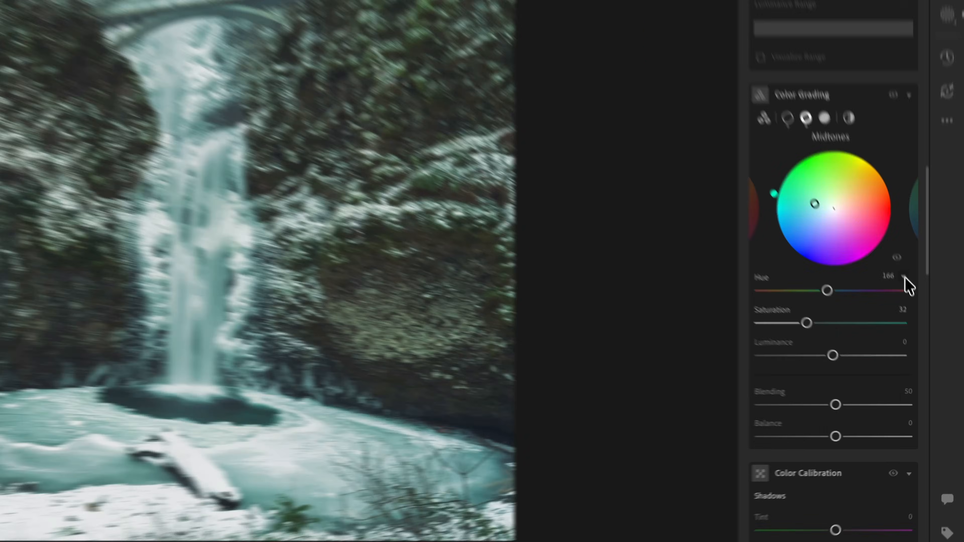
pyautogui.click(904, 277)
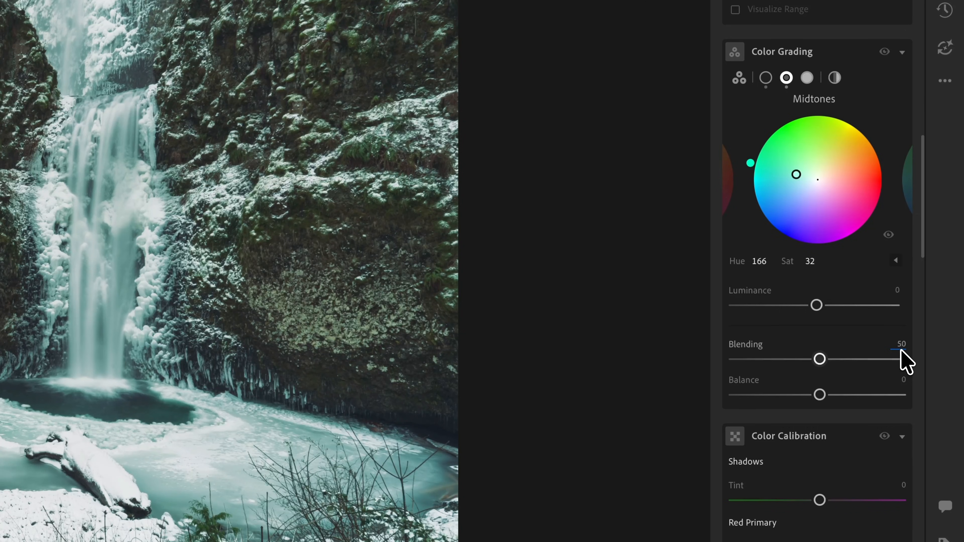
pyautogui.click(895, 262)
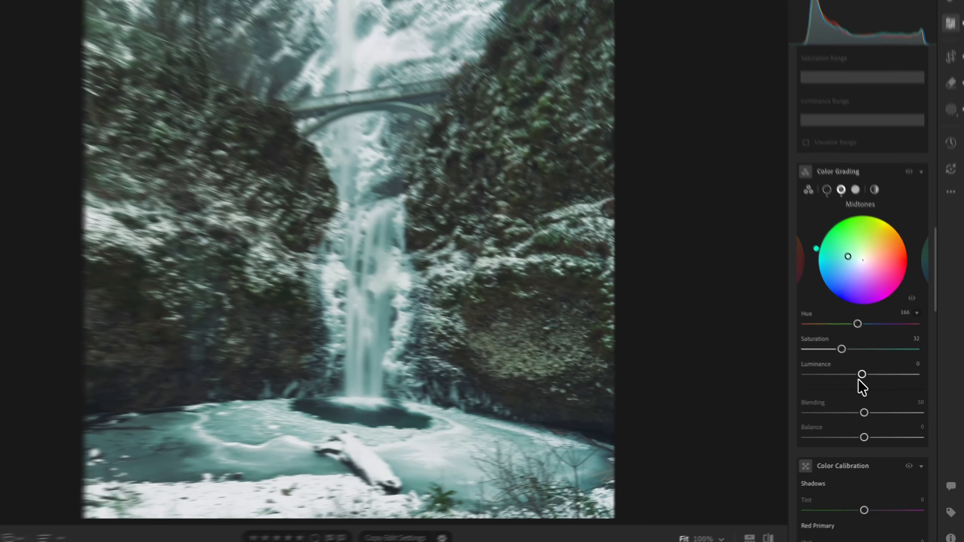
pyautogui.moveTo(862, 375); pyautogui.dragTo(881, 391)
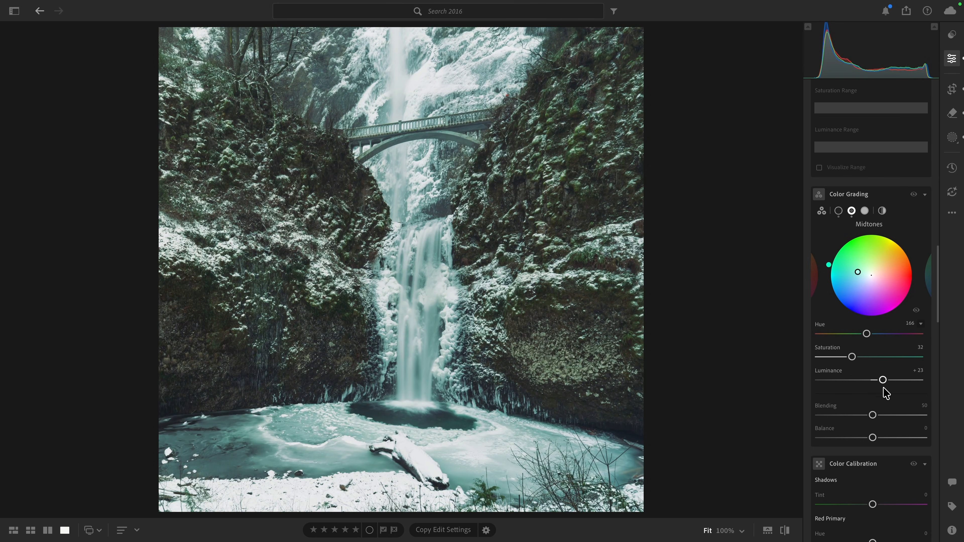
# - Set the Color Grading Highlights to Hue 37, Saturation 11 and Luminance +29, and compare the photo with and without the grading
pyautogui.click(864, 211)
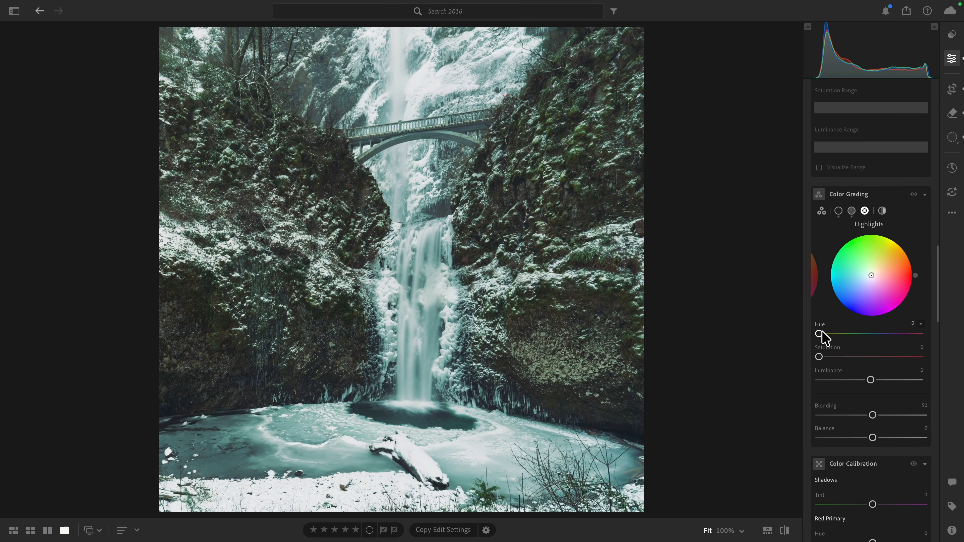
pyautogui.moveTo(820, 333)
pyautogui.mouseDown()
pyautogui.moveTo(824, 357)
pyautogui.moveTo(839, 362)
pyautogui.mouseUp()
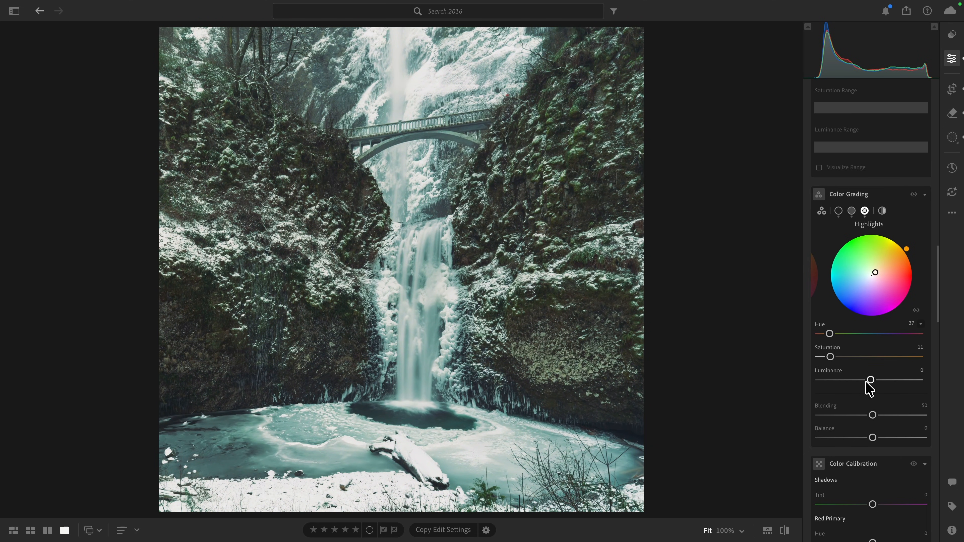
pyautogui.moveTo(871, 381)
pyautogui.mouseDown()
pyautogui.moveTo(895, 382)
pyautogui.moveTo(873, 382)
pyautogui.moveTo(890, 386)
pyautogui.mouseUp()
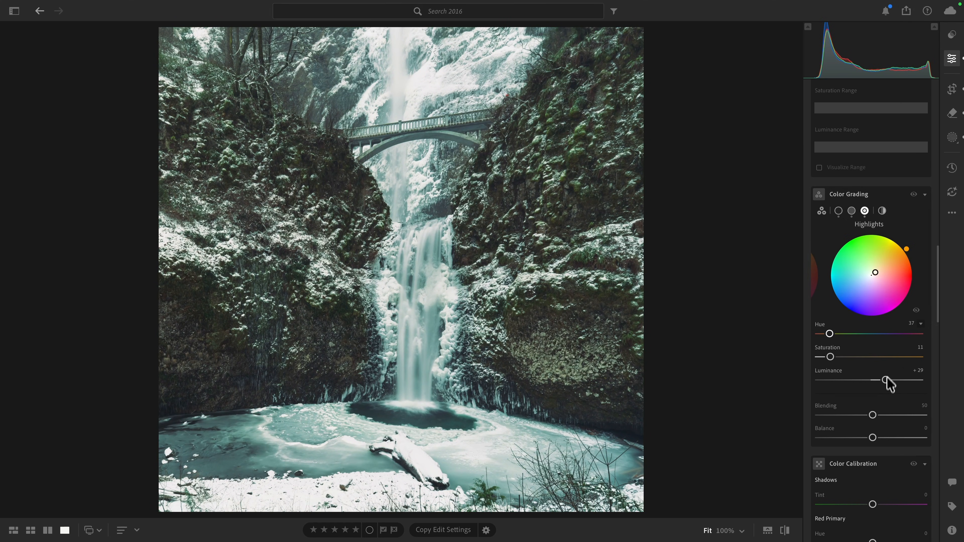
pyautogui.click(913, 194)
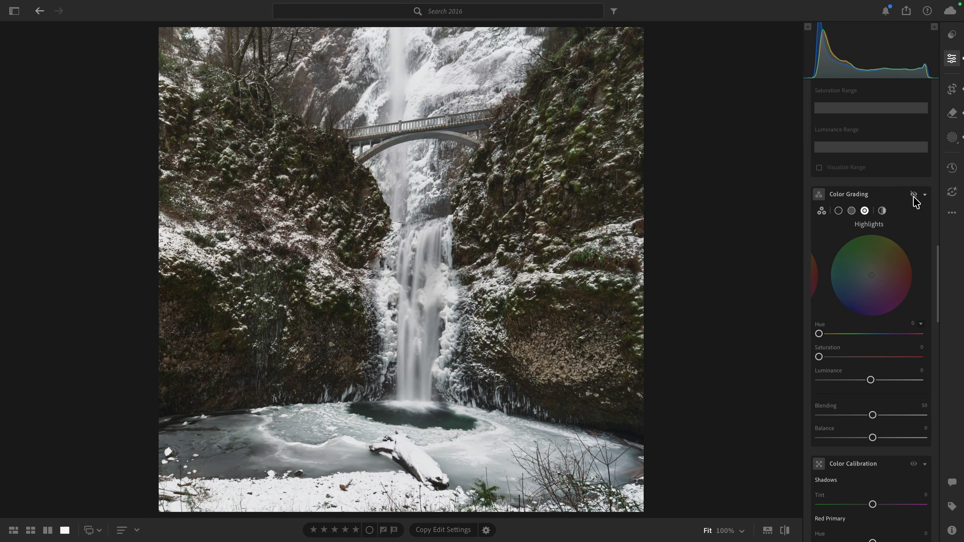
pyautogui.click(913, 194)
pyautogui.click(914, 195)
pyautogui.click(914, 194)
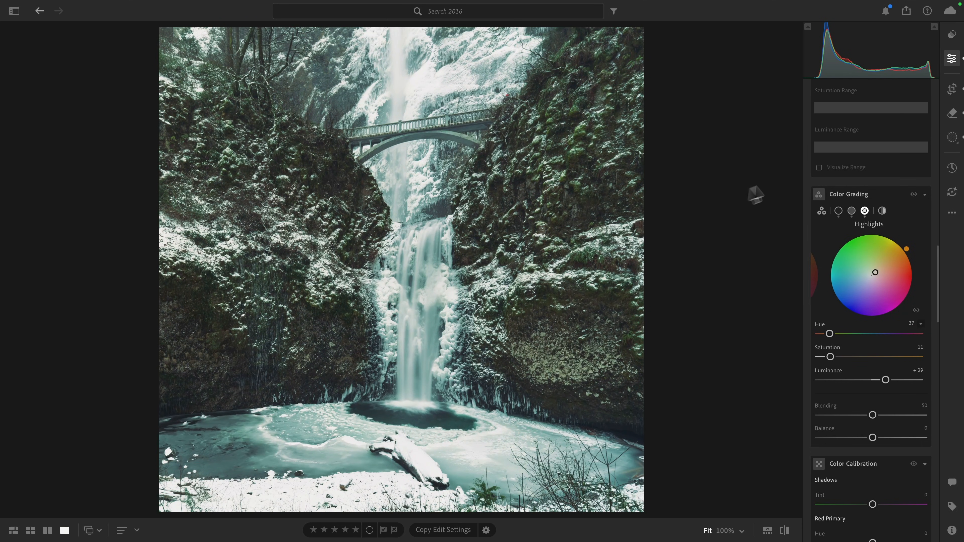
# - Create a new Linear Gradient mask running diagonally from the photo's lower-left area to its centre at the waterfall
pyautogui.click(953, 138)
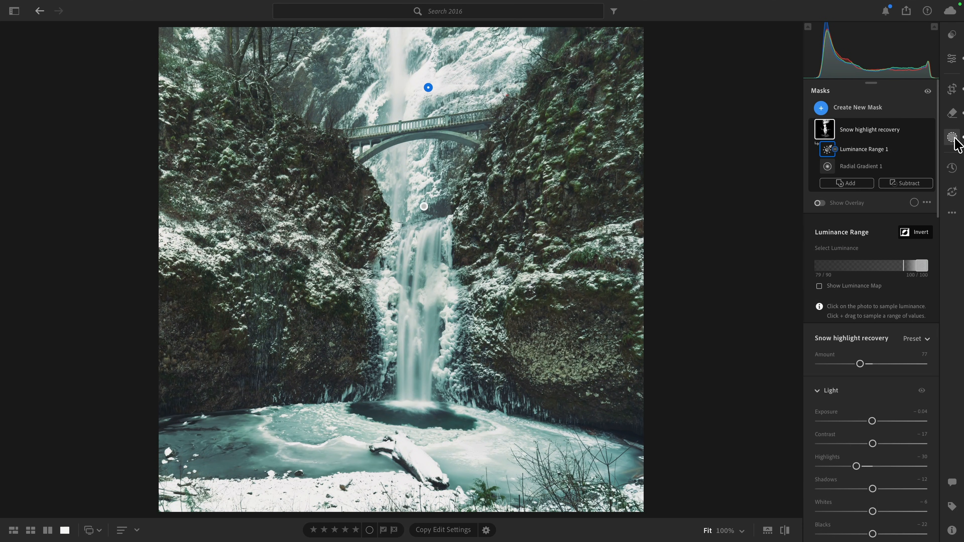
pyautogui.click(861, 110)
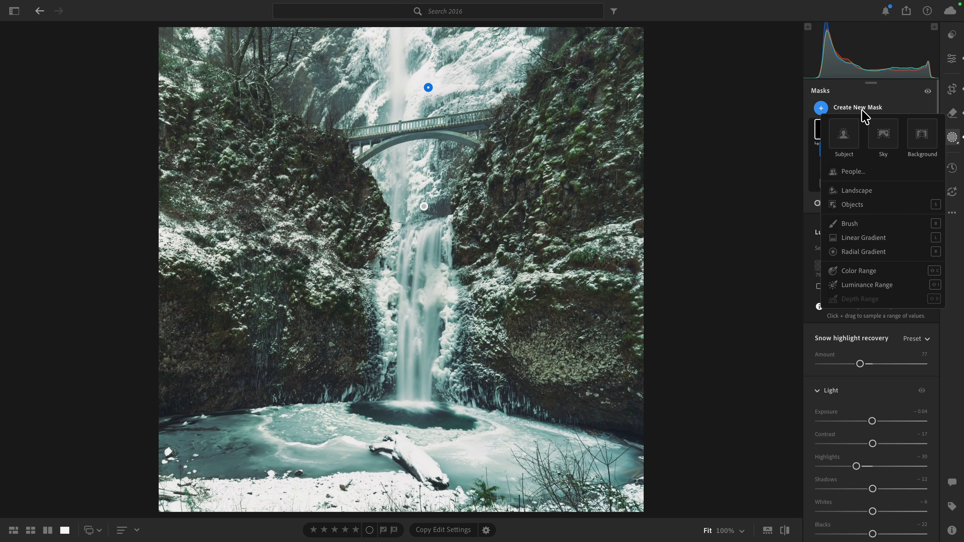
pyautogui.click(865, 238)
pyautogui.moveTo(281, 386); pyautogui.dragTo(417, 281)
pyautogui.moveTo(380, 311); pyautogui.dragTo(394, 265)
# - Add a second Linear Gradient to the new mask, running diagonally from the photo's lower-right area towards the waterfall
pyautogui.click(844, 166)
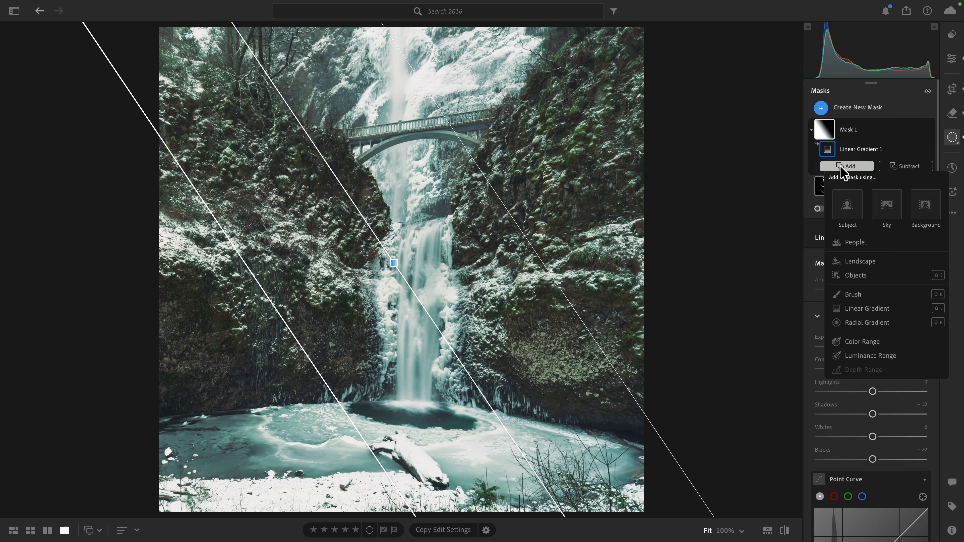
pyautogui.click(867, 308)
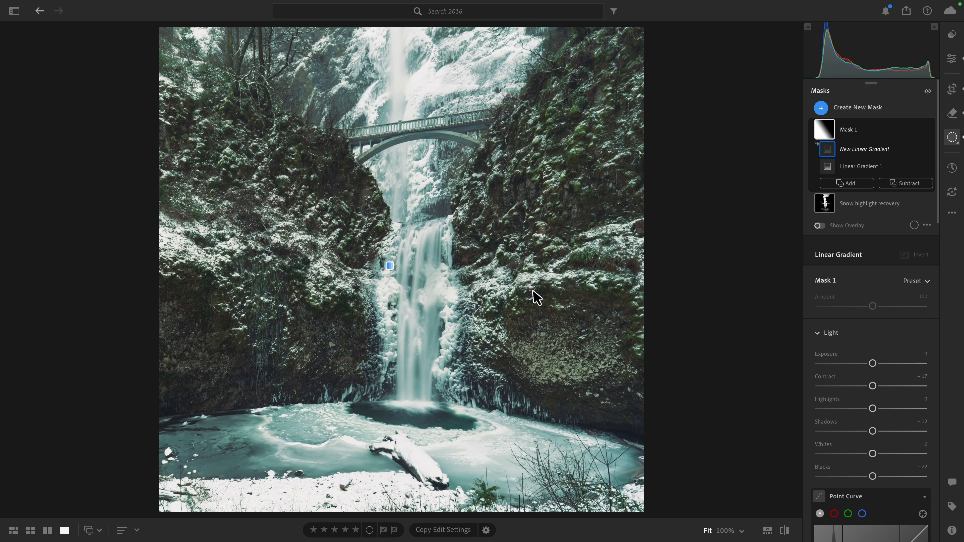
pyautogui.moveTo(533, 292); pyautogui.dragTo(405, 190)
pyautogui.moveTo(467, 233); pyautogui.dragTo(449, 223)
# - Set the gradient mask's Exposure to -0.28, and undo a trial Shadows change to -3
pyautogui.moveTo(828, 134)
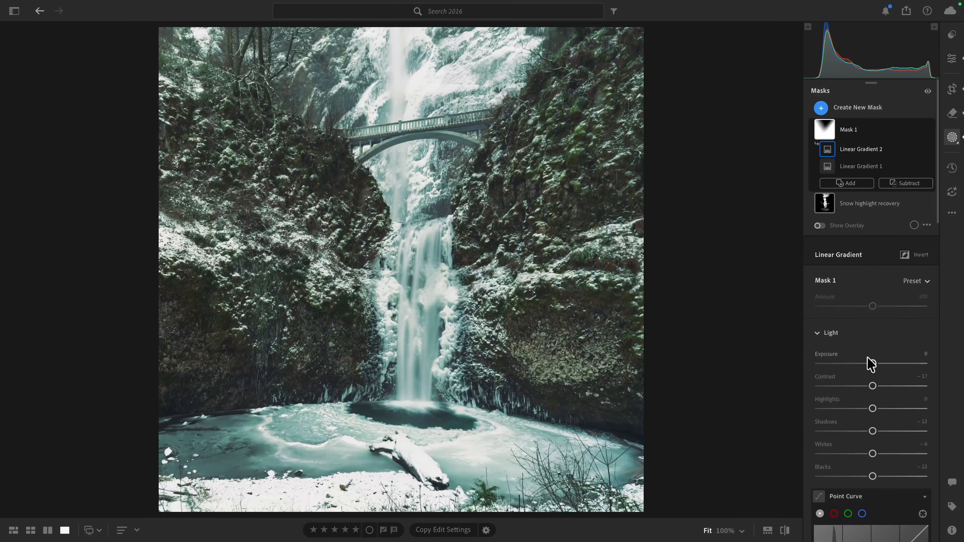
pyautogui.moveTo(869, 373); pyautogui.dragTo(868, 364)
pyautogui.moveTo(872, 431); pyautogui.dragTo(869, 434)
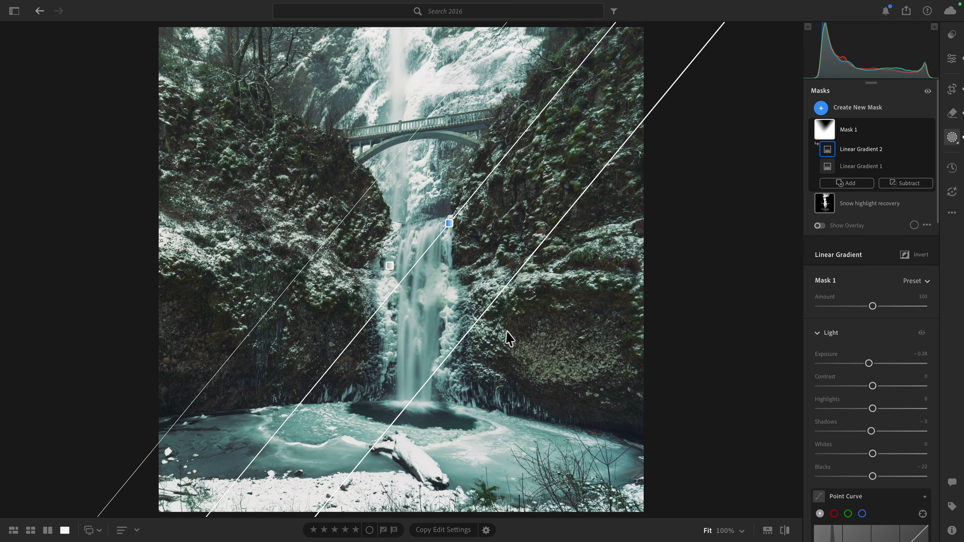
pyautogui.hotkey('ctrl', 'z')
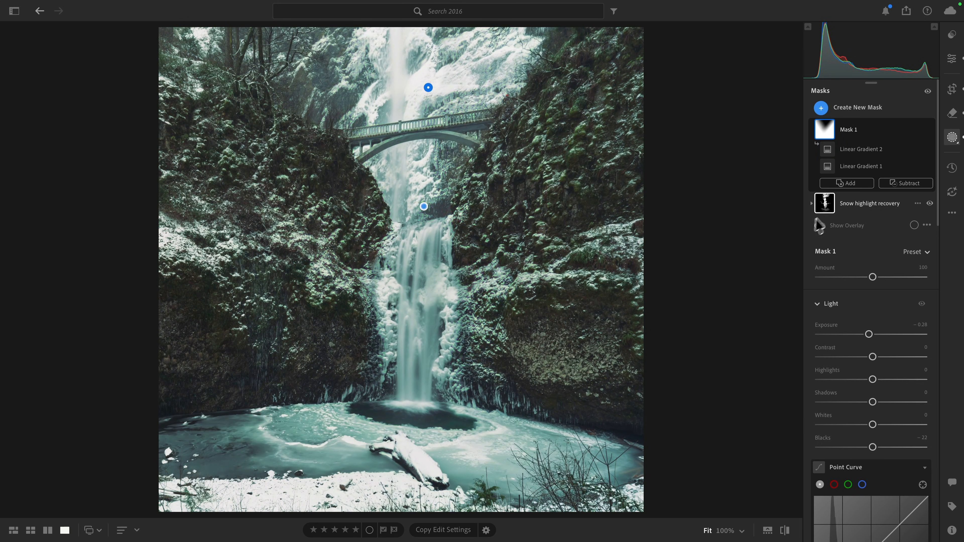
# - Subtract the waterfall from the gradient mask with a Brush set to Flow 50 and Density 51
pyautogui.click(906, 184)
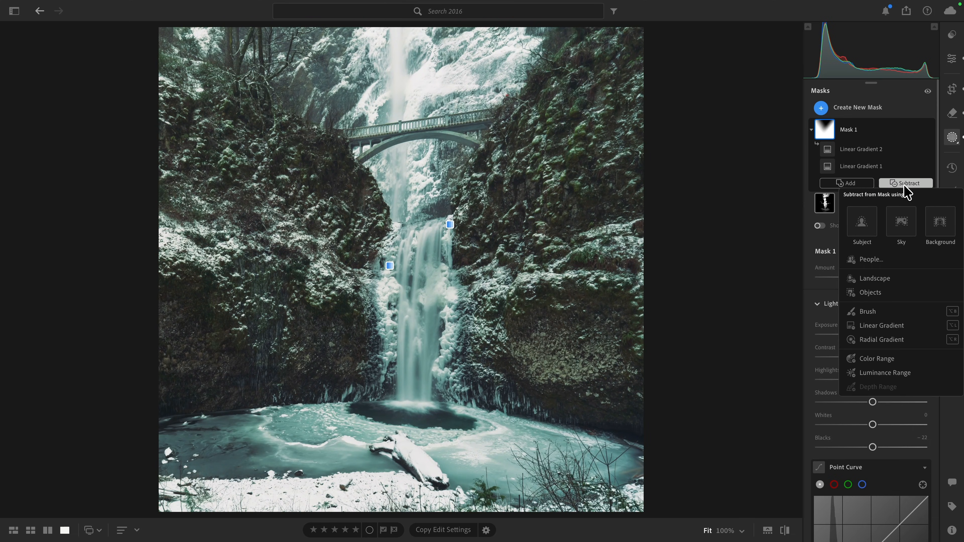
pyautogui.click(873, 312)
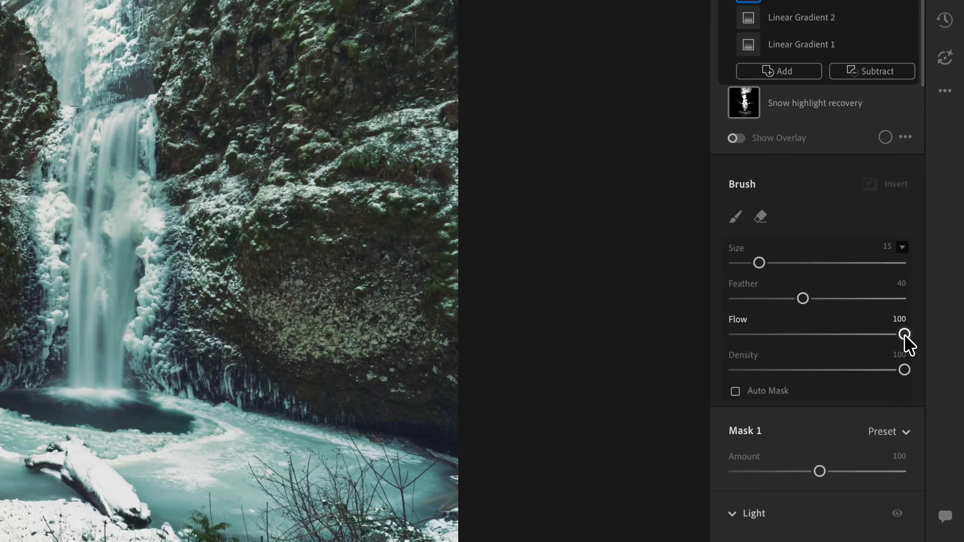
pyautogui.moveTo(926, 366); pyautogui.dragTo(889, 366)
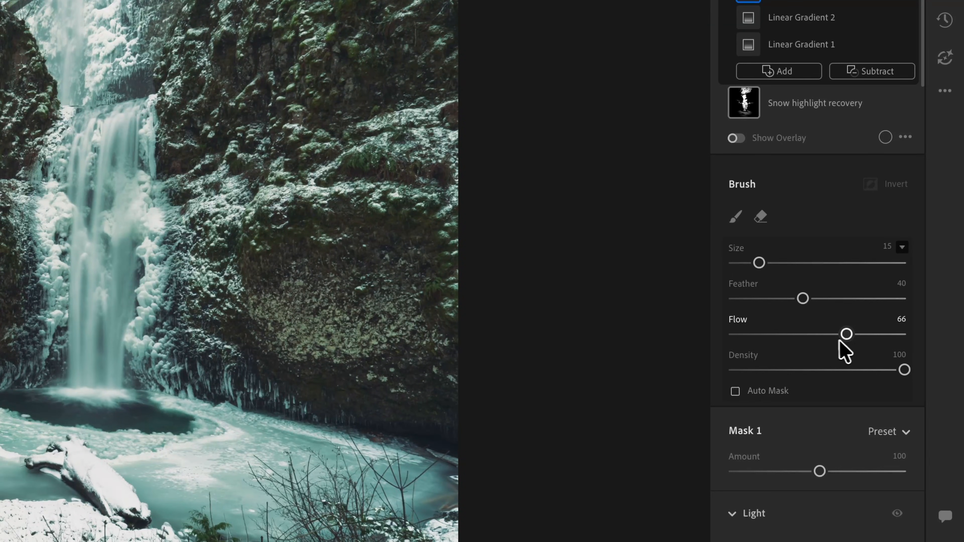
pyautogui.moveTo(849, 335); pyautogui.dragTo(824, 336)
pyautogui.moveTo(905, 374); pyautogui.dragTo(818, 376)
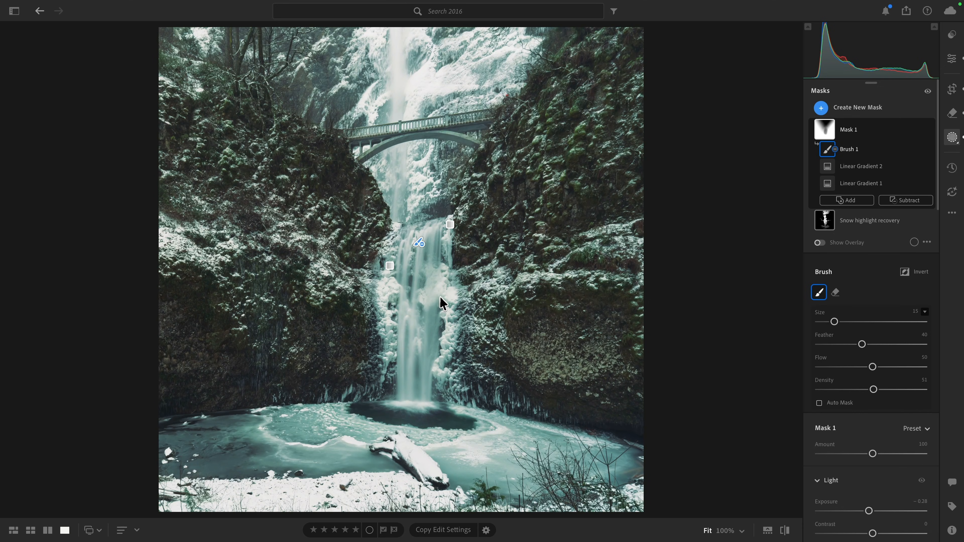
# - Compare the gradient mask's effect on the waterfall with and without the brush subtraction
pyautogui.click(929, 149)
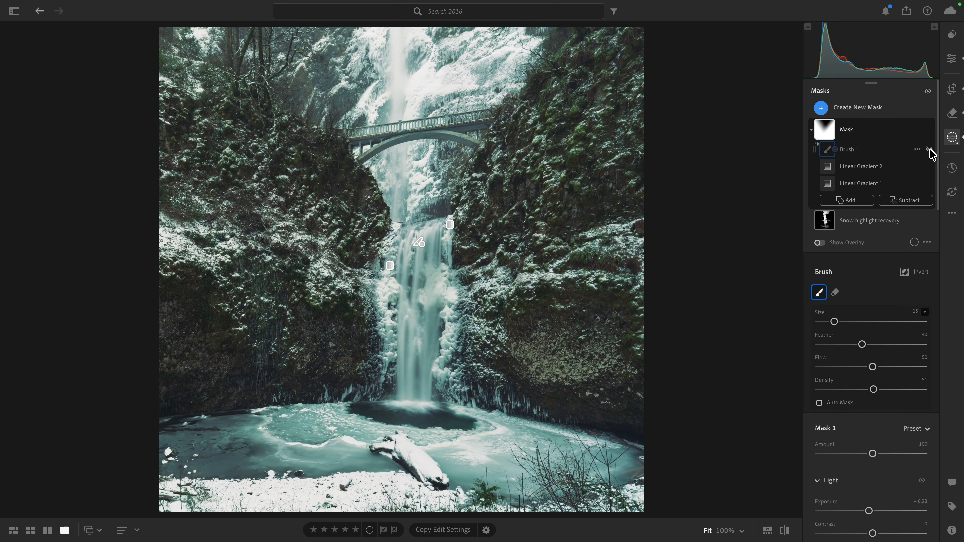
pyautogui.click(929, 149)
pyautogui.click(929, 149)
pyautogui.click(929, 149)
pyautogui.click(929, 149)
pyautogui.click(929, 149)
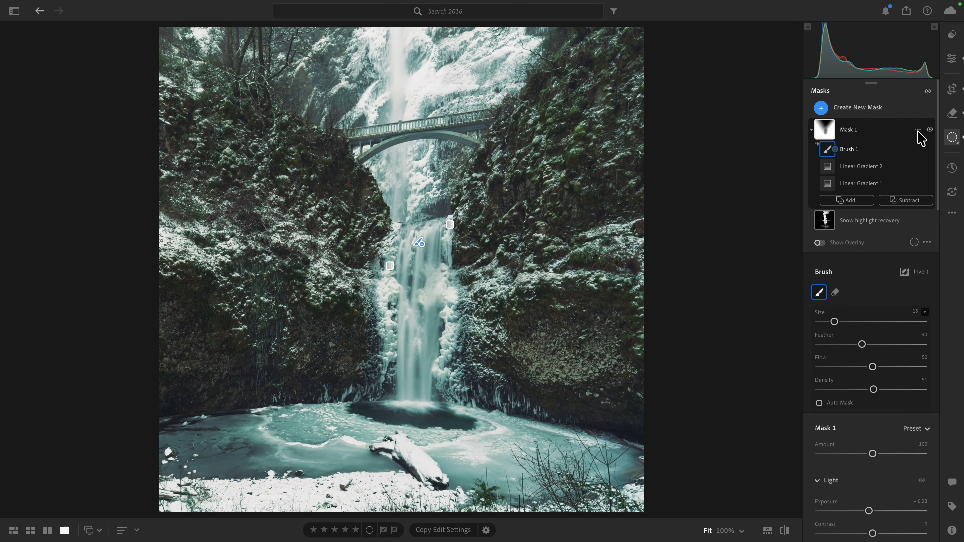
# - Rename the gradient mask as "Custom vignette" and return to the photo's global edit settings
pyautogui.click(916, 129)
pyautogui.click(906, 151)
pyautogui.write('Custom vignette')
pyautogui.press('Return')
pyautogui.click(952, 58)
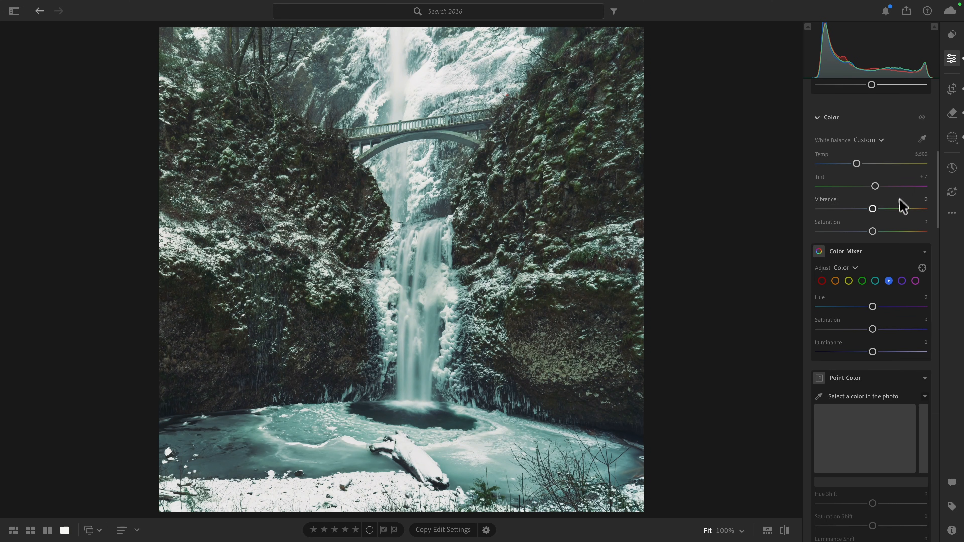
# - Set the photo's sharpening Radius to 0.5 and its sharpening Detail to 100
pyautogui.scroll(-5, 899, 205)
pyautogui.scroll(-2, 899, 213)
pyautogui.scroll(-10, 897, 215)
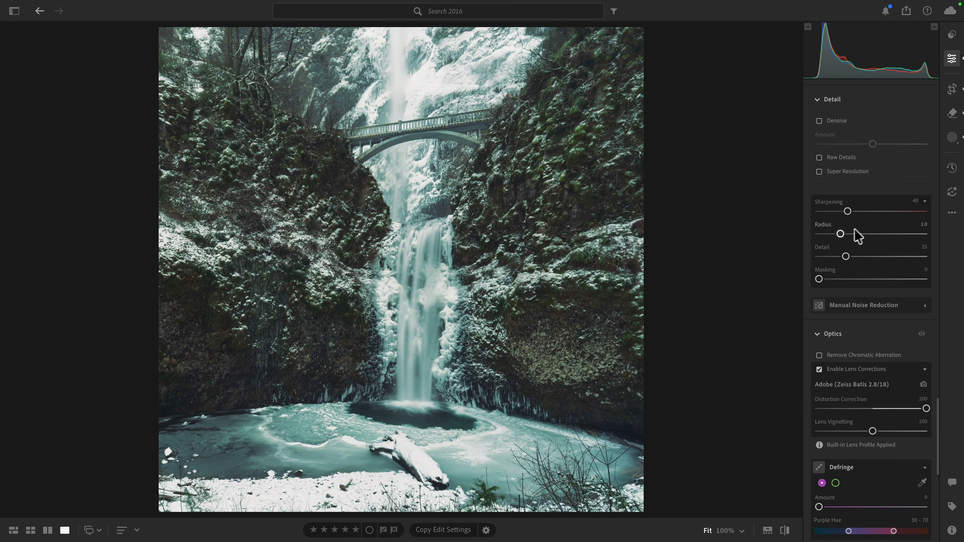
pyautogui.moveTo(839, 234); pyautogui.dragTo(808, 236)
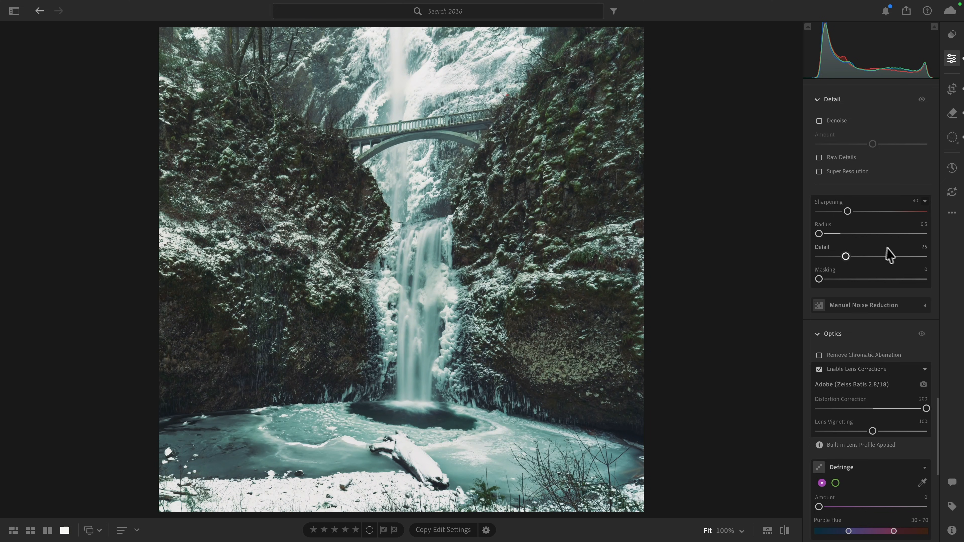
pyautogui.moveTo(846, 257); pyautogui.dragTo(933, 268)
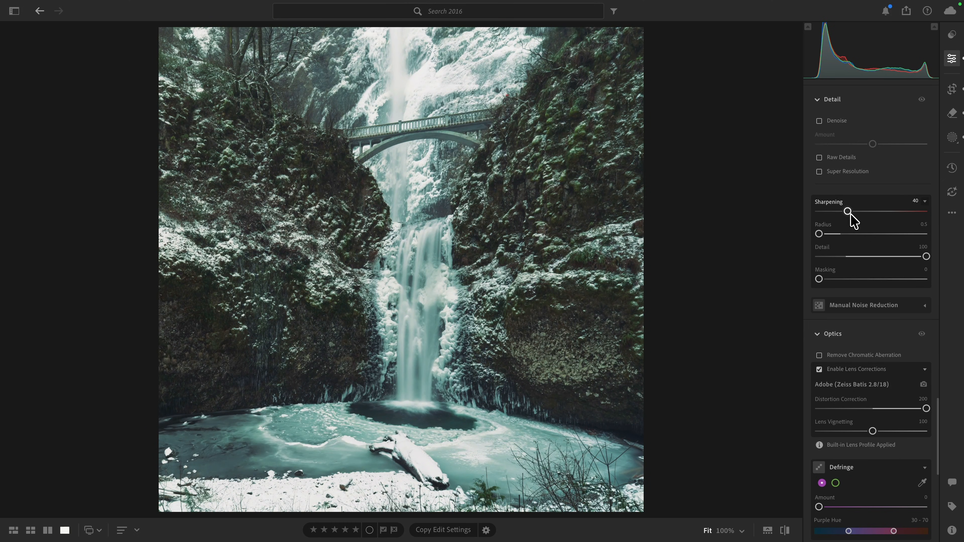
# - Set the Sharpening amount to 74 and check the result on the bridge at 100% with the greyscale preview
pyautogui.press('alt')
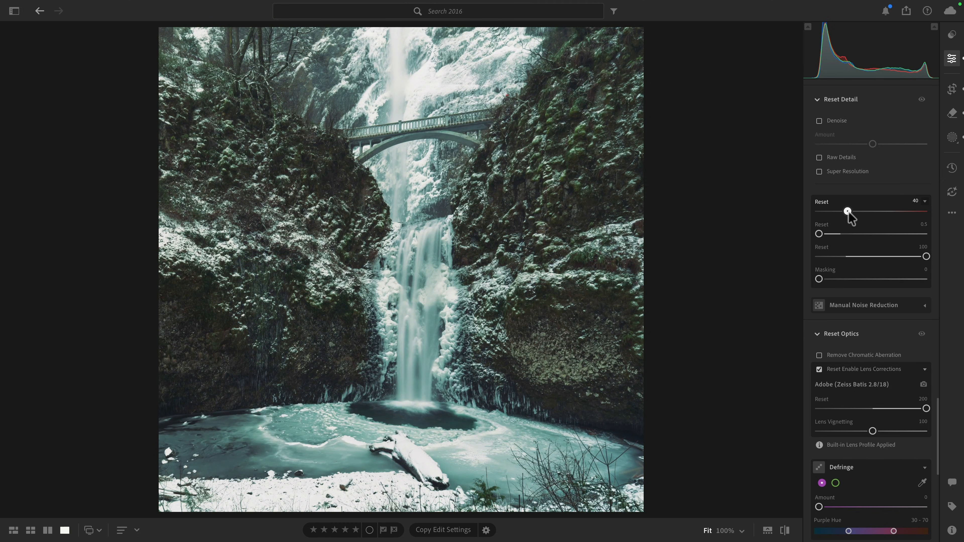
pyautogui.moveTo(860, 212); pyautogui.dragTo(871, 212)
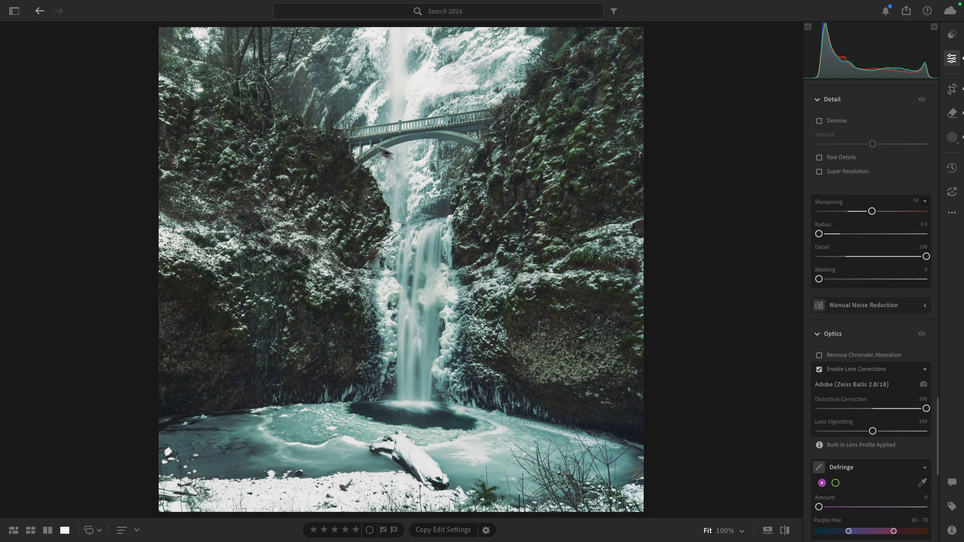
pyautogui.click(725, 530)
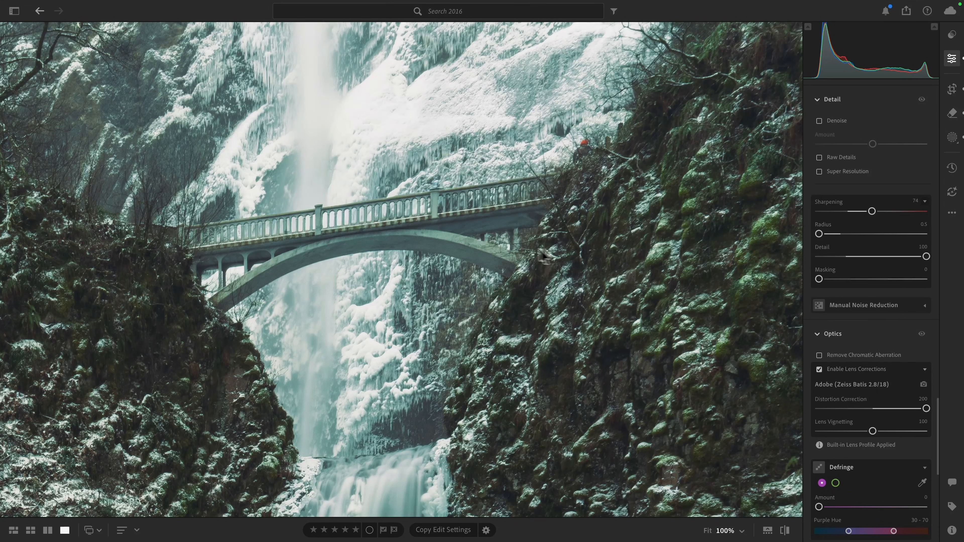
pyautogui.press('alt')
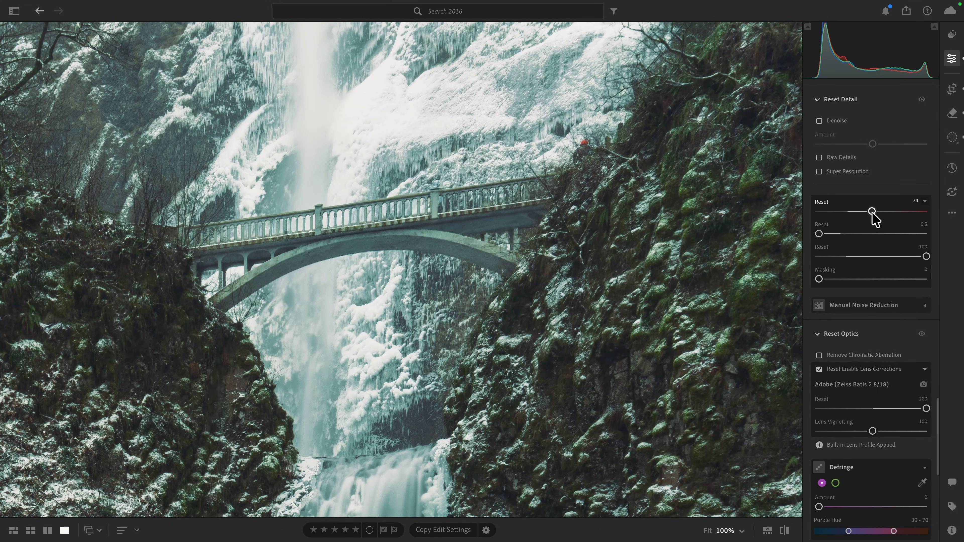
pyautogui.moveTo(871, 213)
pyautogui.mouseDown()
pyautogui.moveTo(893, 218)
pyautogui.moveTo(870, 215)
pyautogui.mouseUp()
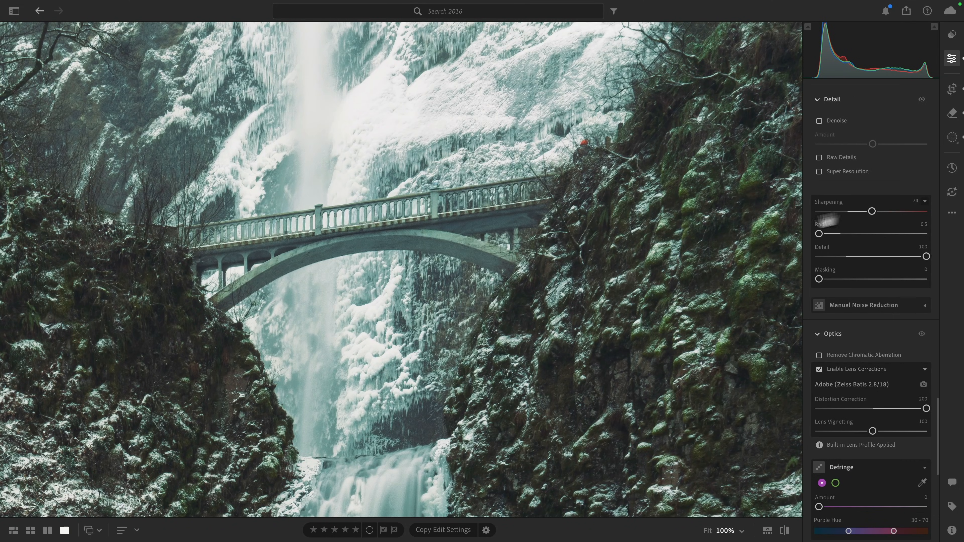
pyautogui.click(544, 295)
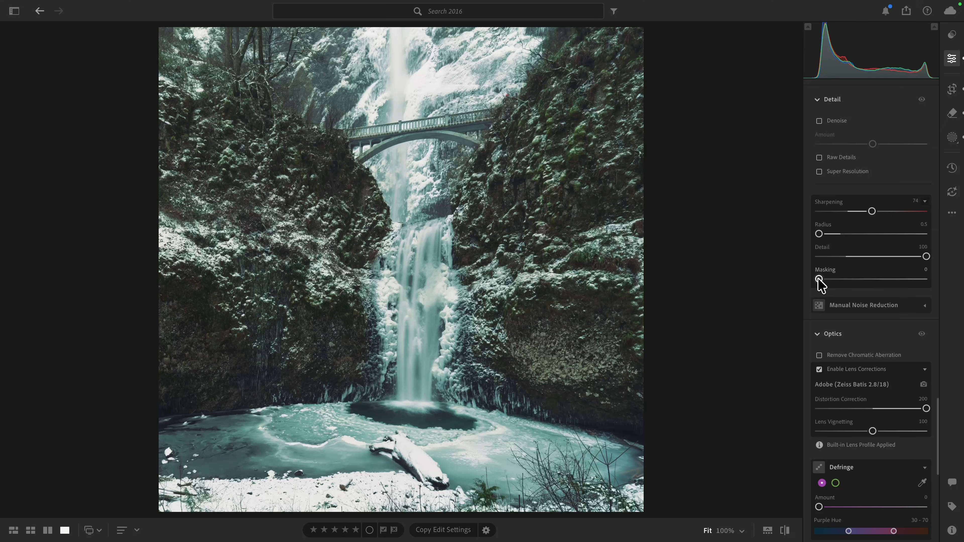
# - Set the sharpening Masking to 83 using the black-and-white mask preview, restricting sharpening to the edges
pyautogui.press('alt')
pyautogui.moveTo(819, 280); pyautogui.dragTo(911, 280)
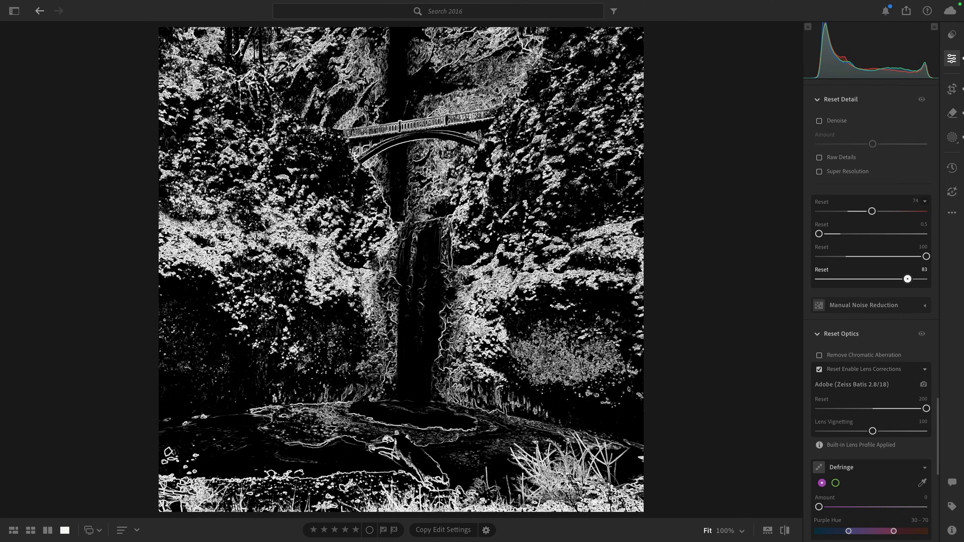
pyautogui.moveTo(907, 278); pyautogui.dragTo(907, 279)
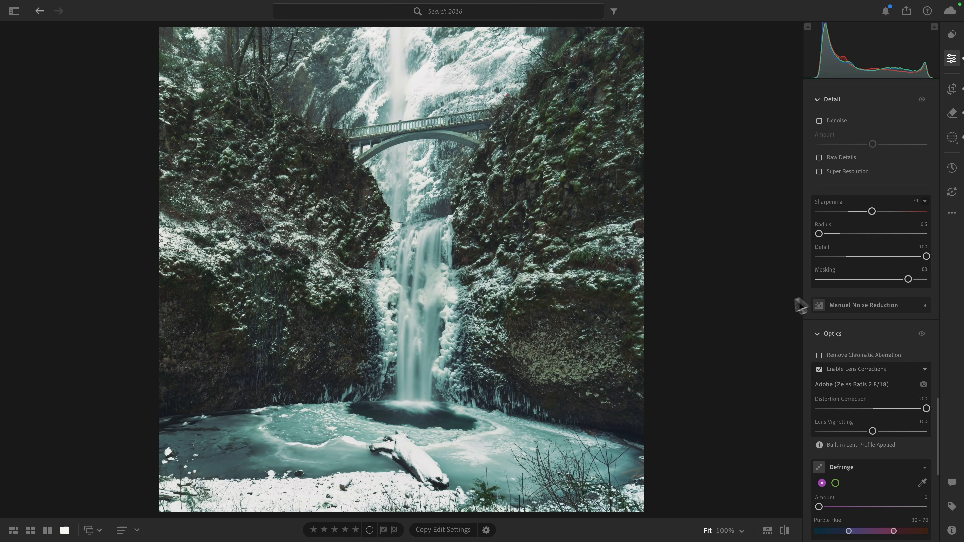
# - Compare the edited waterfall photo with the unedited original
pyautogui.press('\\')
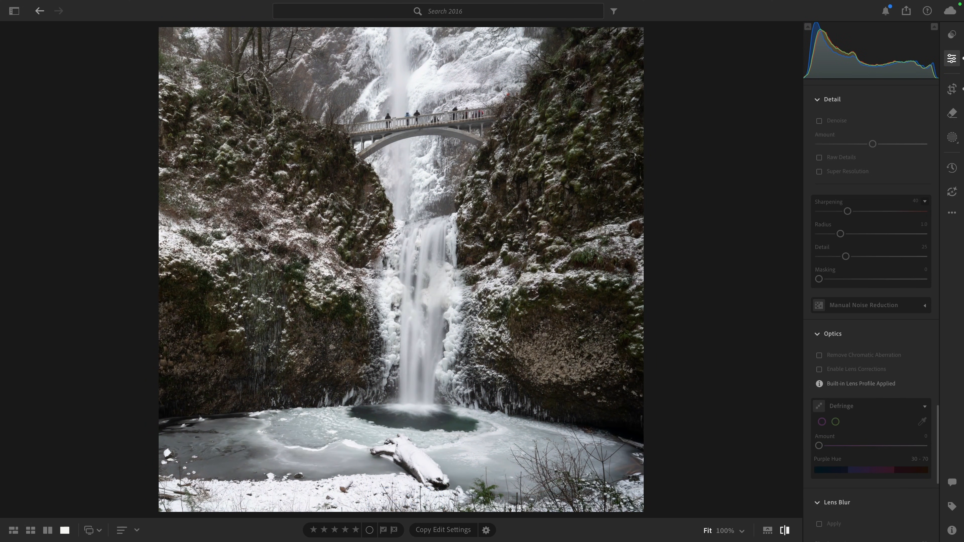
pyautogui.press('\\')
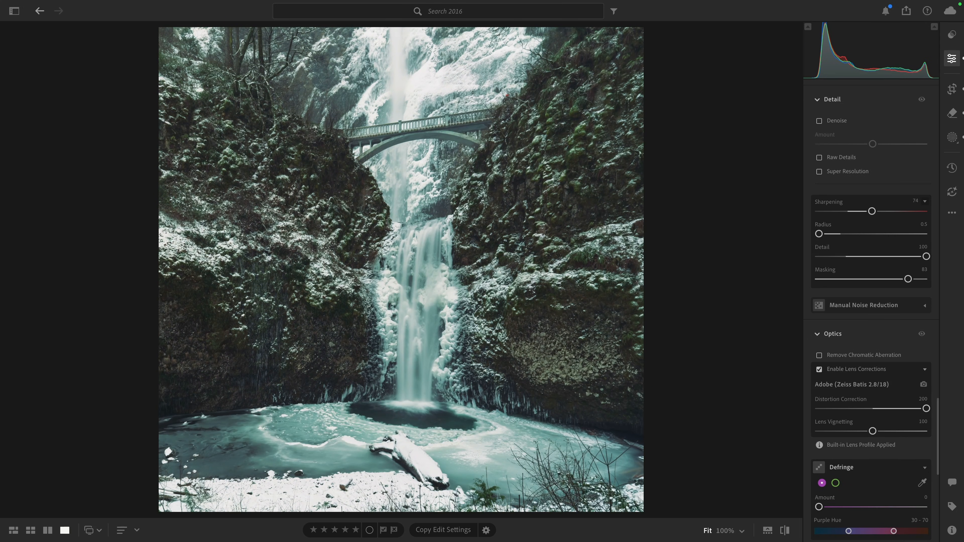
pyautogui.press('\\')
pyautogui.press('\\')
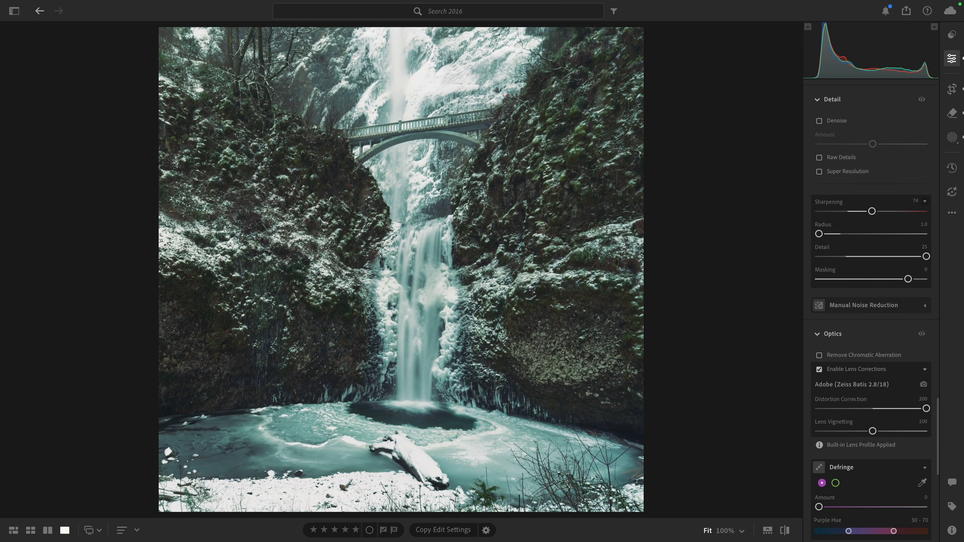